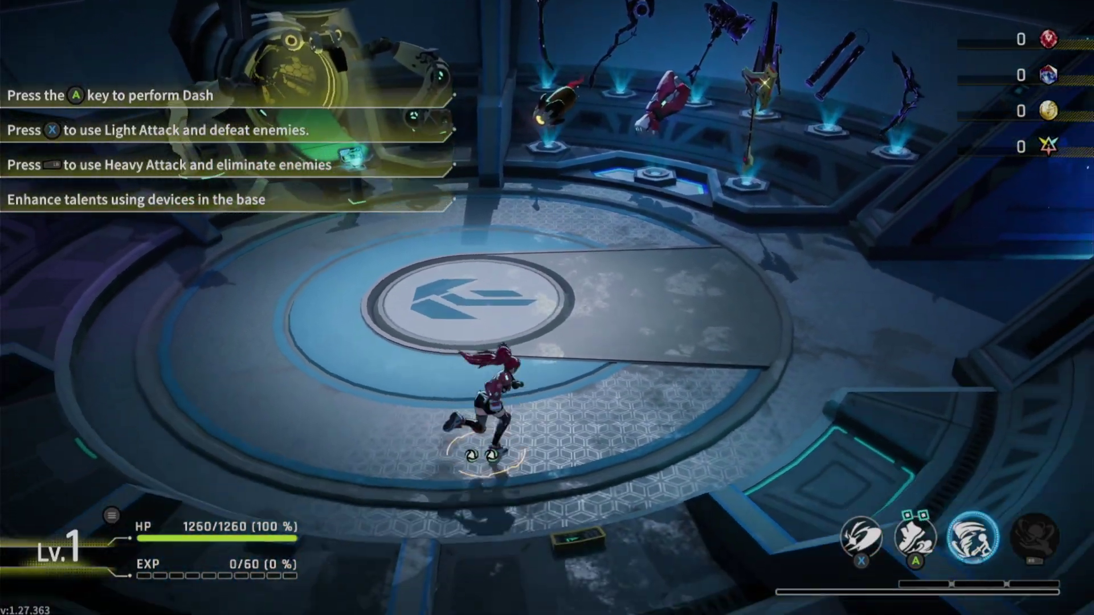
# Step: Open the game's Settings from the pause menu and browse video options down to effect transparency
pyautogui.press('e')
pyautogui.press('Escape')
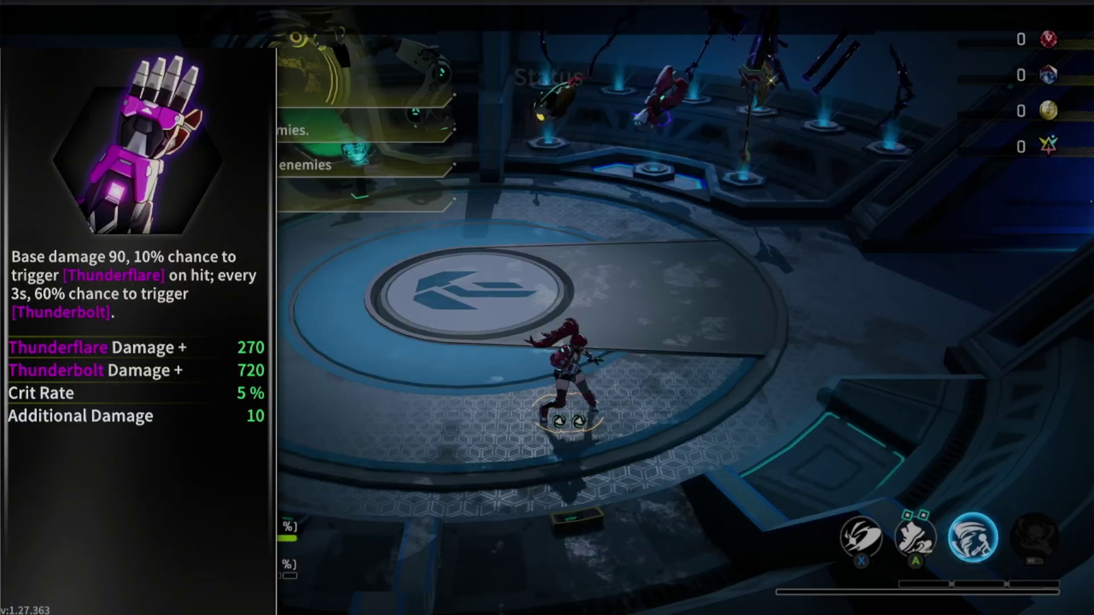
pyautogui.press('Escape')
pyautogui.press('Down')
pyautogui.press('Down')
pyautogui.press('Up')
pyautogui.press('Return')
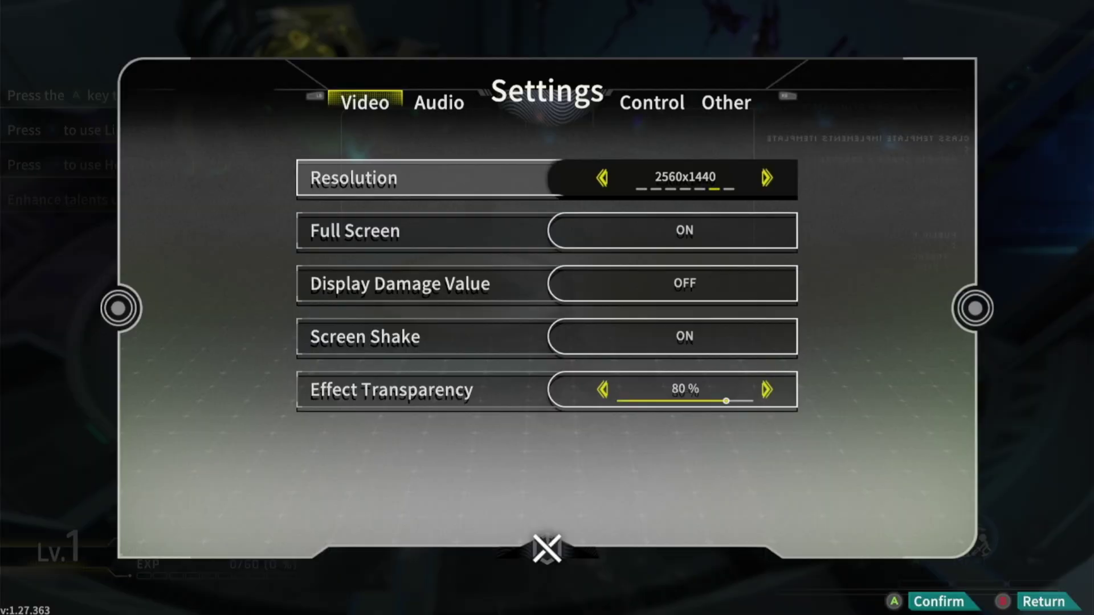
pyautogui.press('Down')
pyautogui.press('Down')
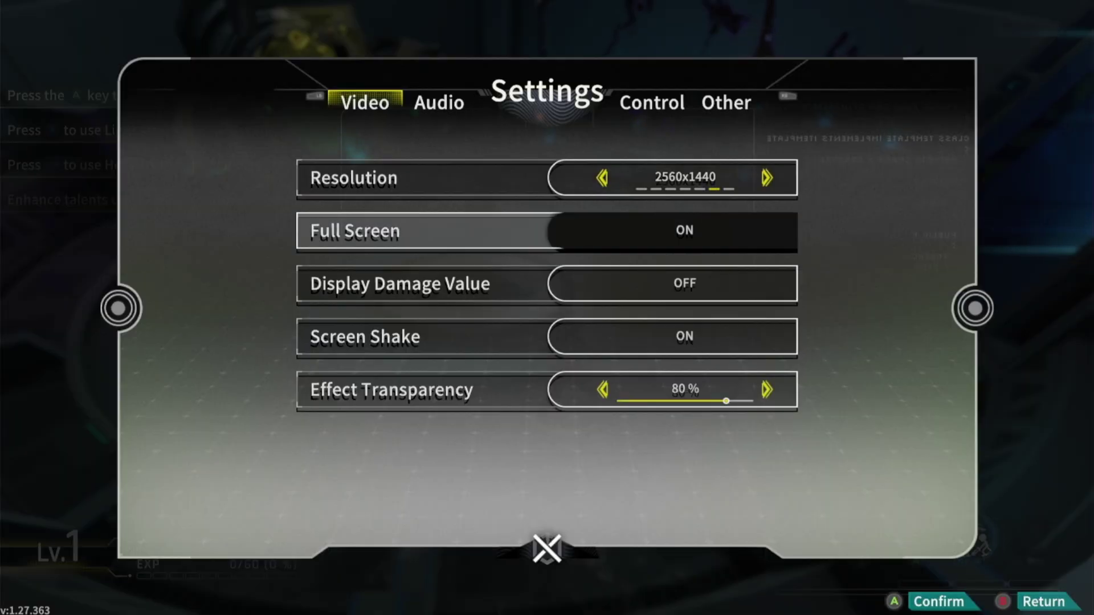
pyautogui.press('Down')
pyautogui.press('Down')
pyautogui.press('e')
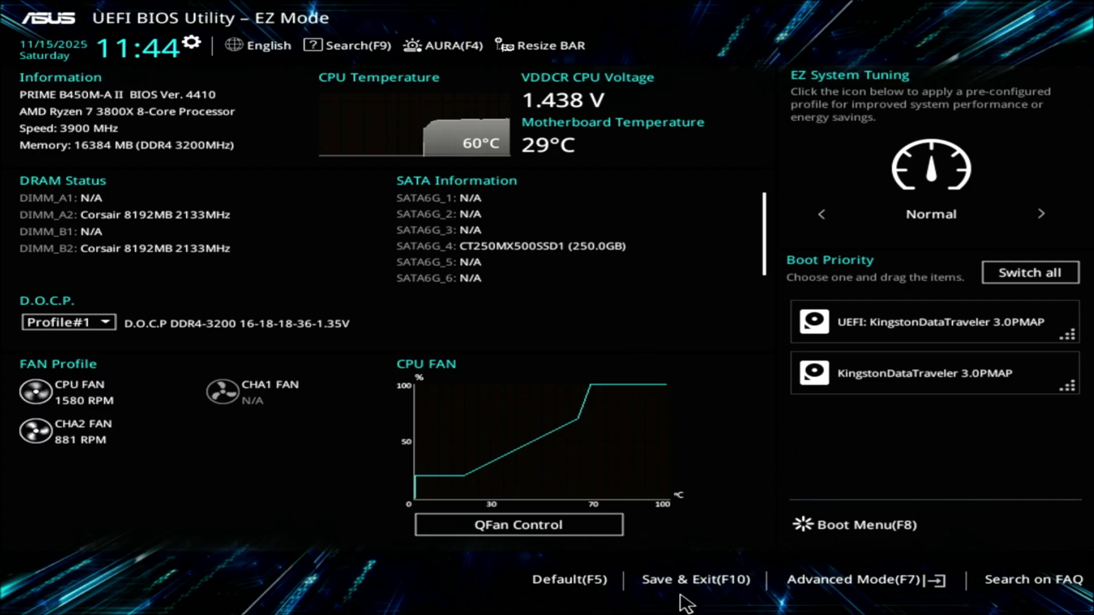
# Step: Save & Exit (F10) the ASUS BIOS so the machine restarts into the Garuda live desktop
pyautogui.click(715, 581)
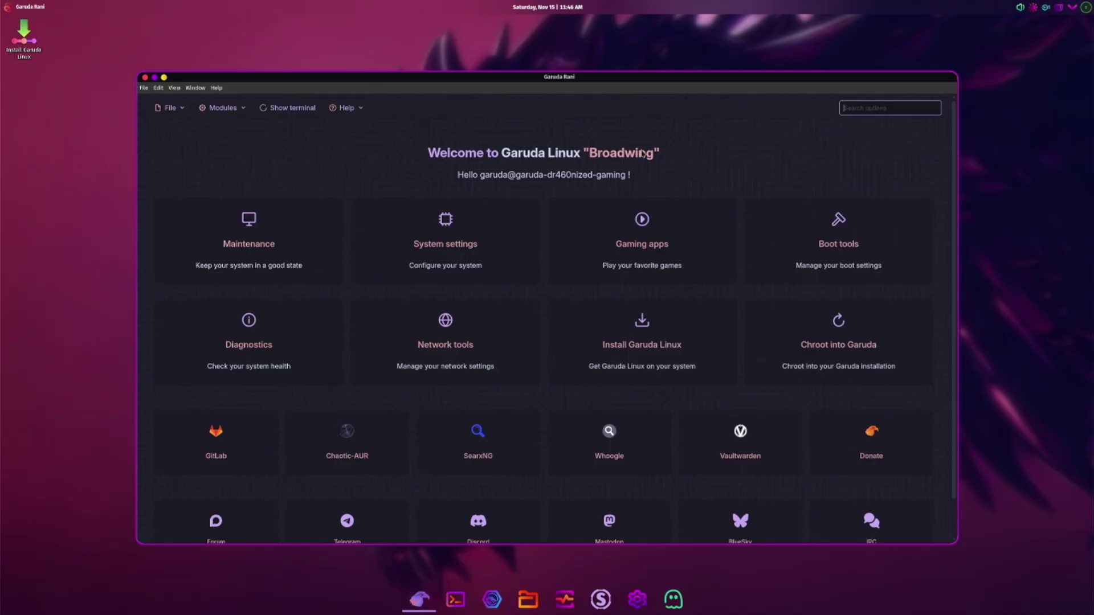
pyautogui.scroll(-1, 552, 309)
pyautogui.scroll(1, 552, 309)
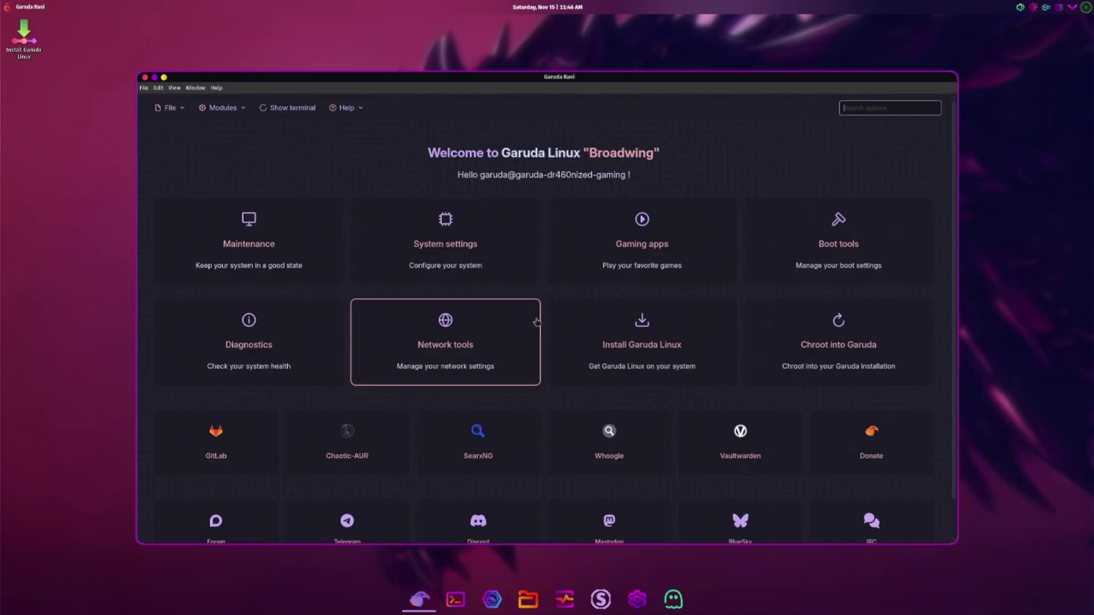
# Step: Launch the Garuda Linux installer and choose British English (United Kingdom) as the language
pyautogui.click(618, 338)
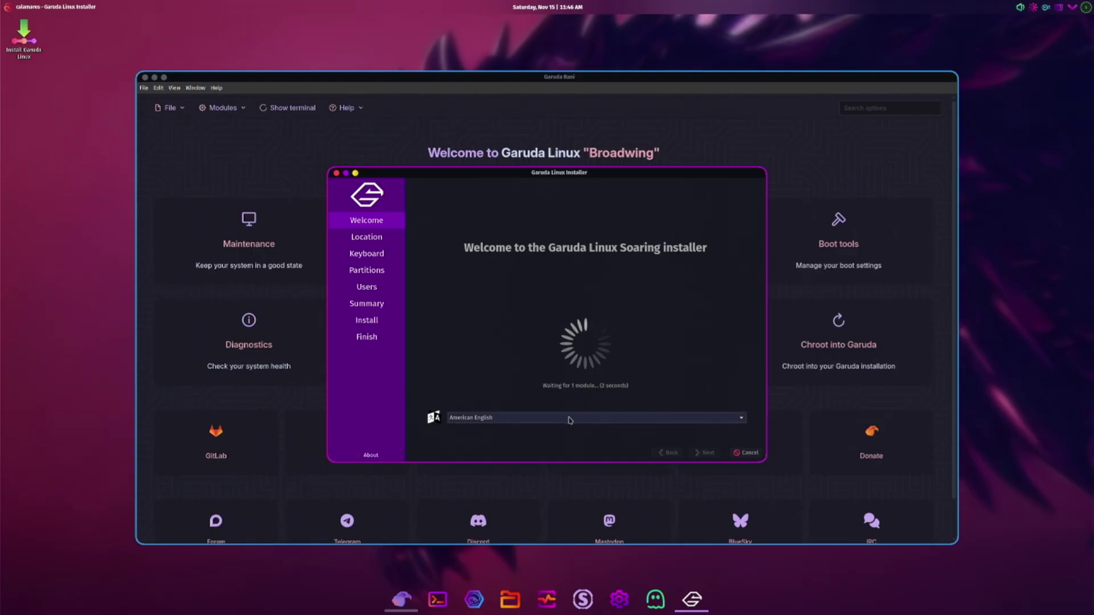
pyautogui.click(569, 419)
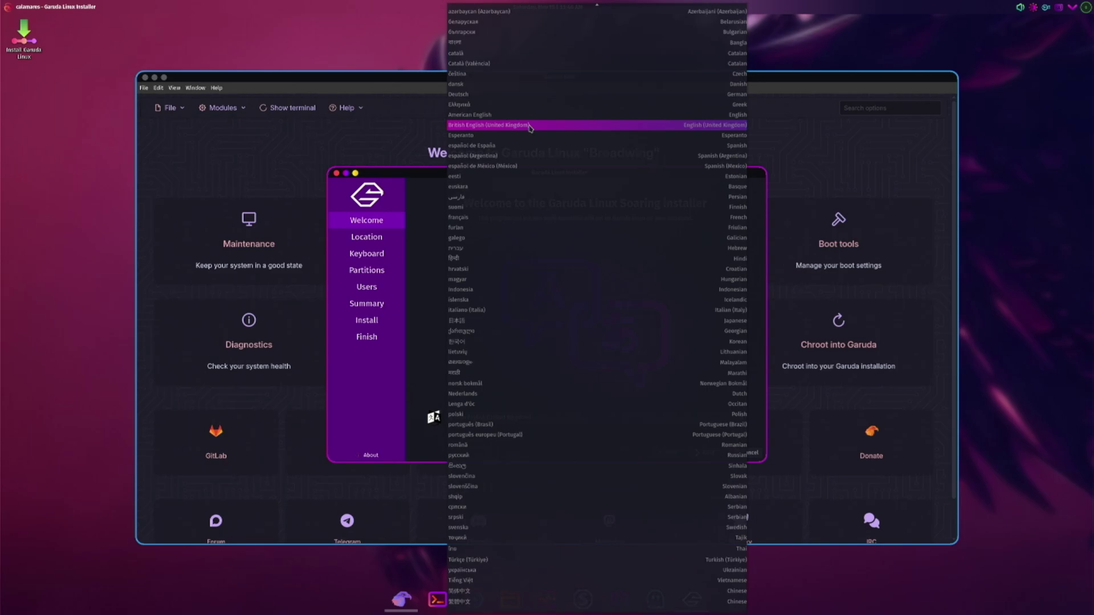
pyautogui.click(527, 126)
pyautogui.click(707, 453)
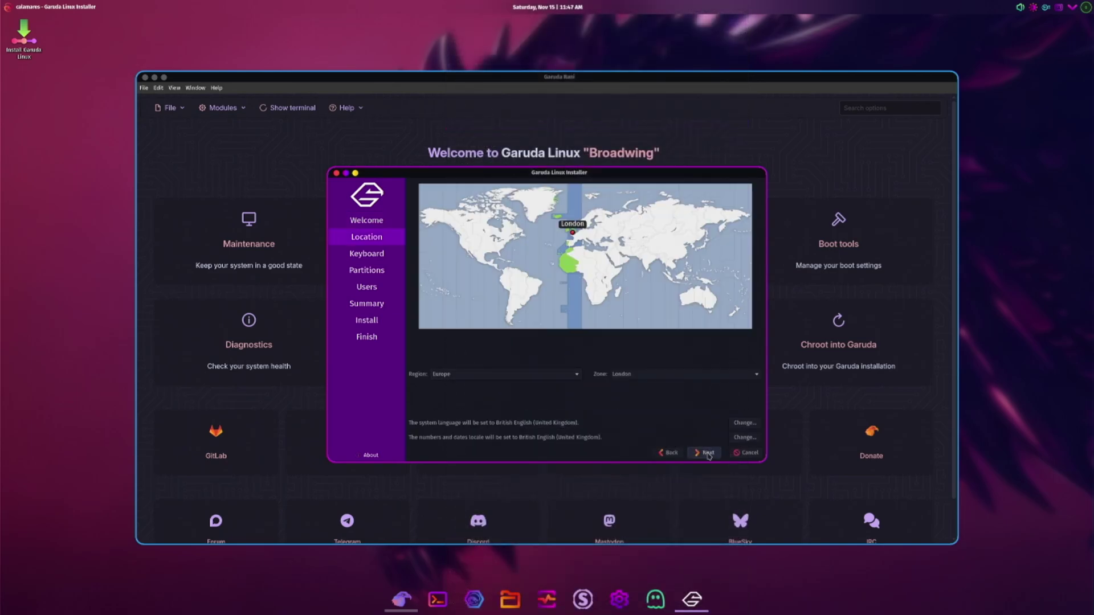
# Step: Keep the Europe/London time zone and pick the English (US) keyboard layout
pyautogui.click(707, 453)
pyautogui.click(516, 421)
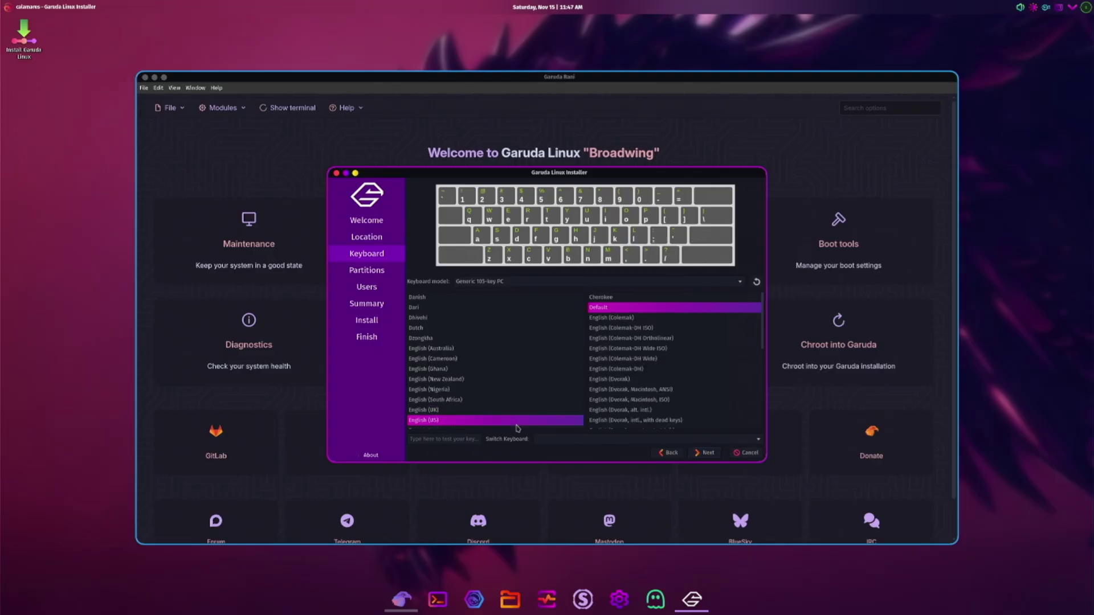
pyautogui.click(701, 454)
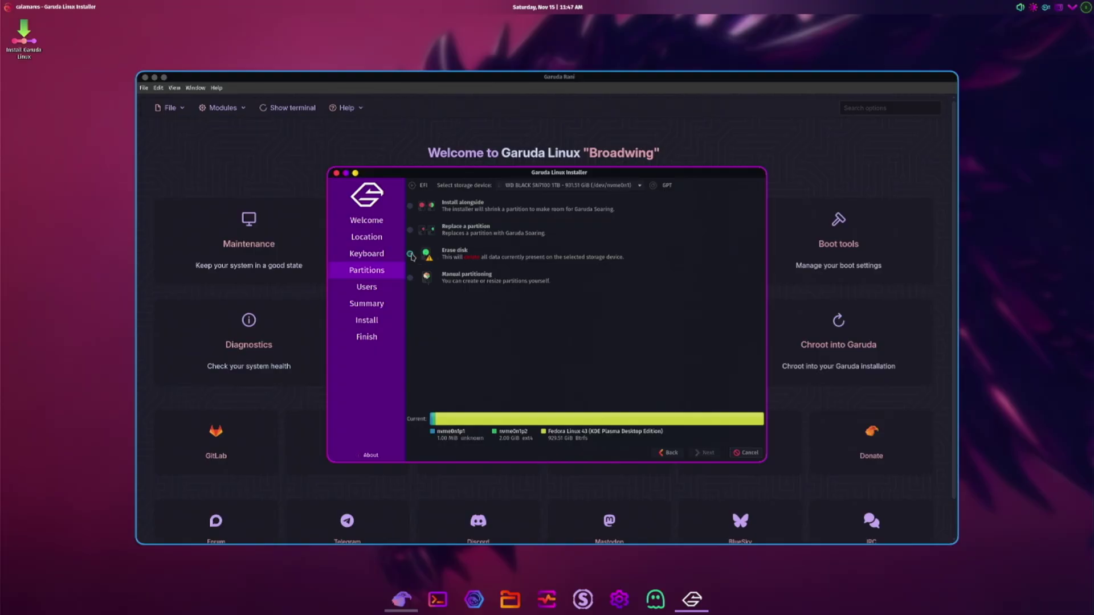
# Step: Select the 232.89 GiB CT250MX500SSD1 drive and choose Erase disk
pyautogui.click(585, 190)
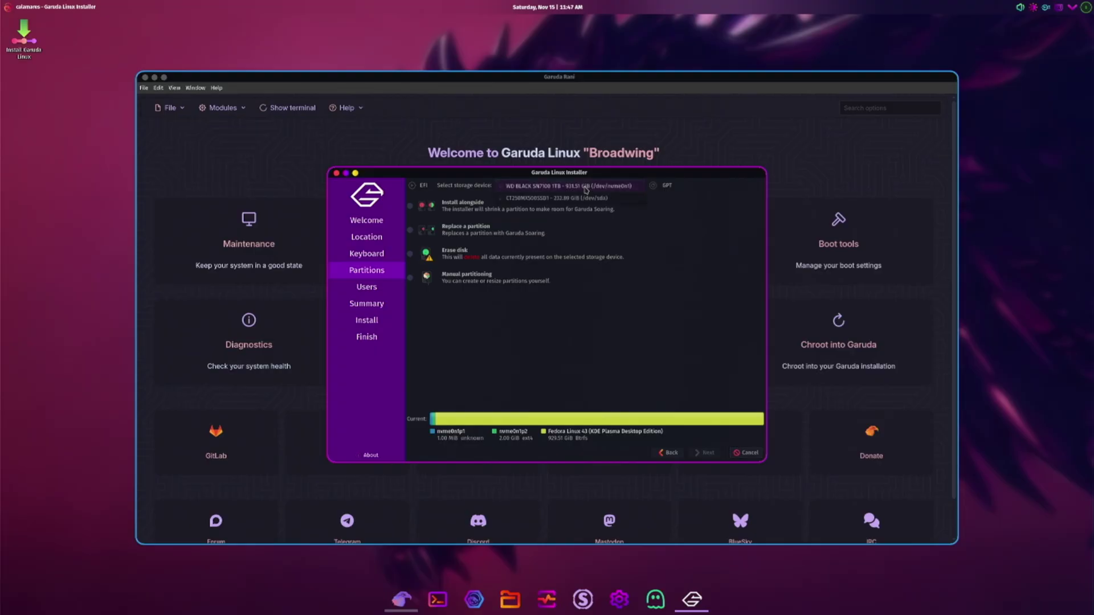
pyautogui.click(531, 188)
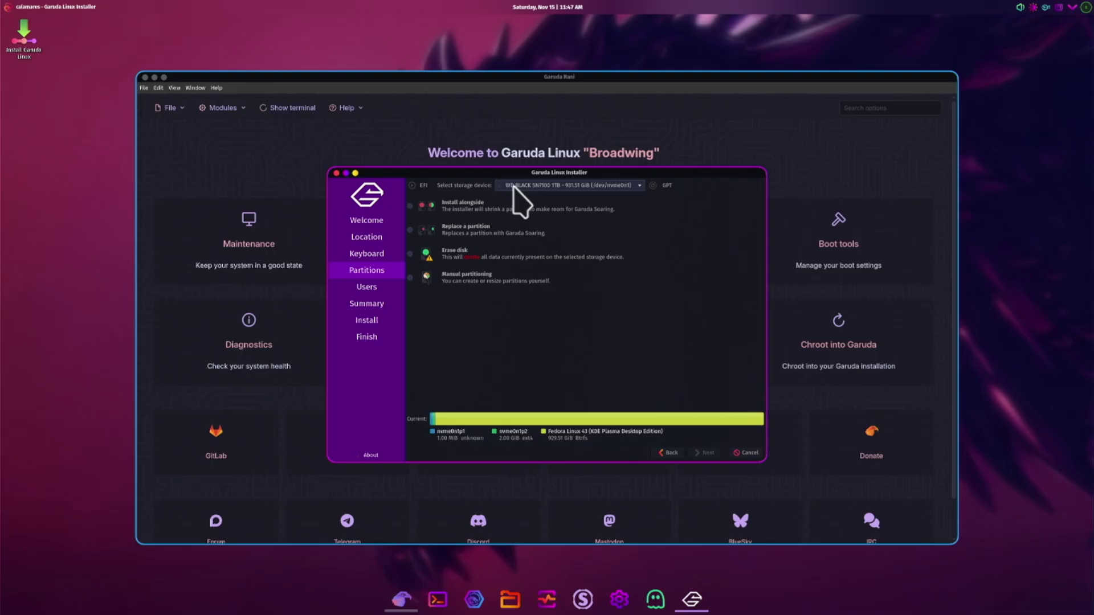
pyautogui.click(544, 188)
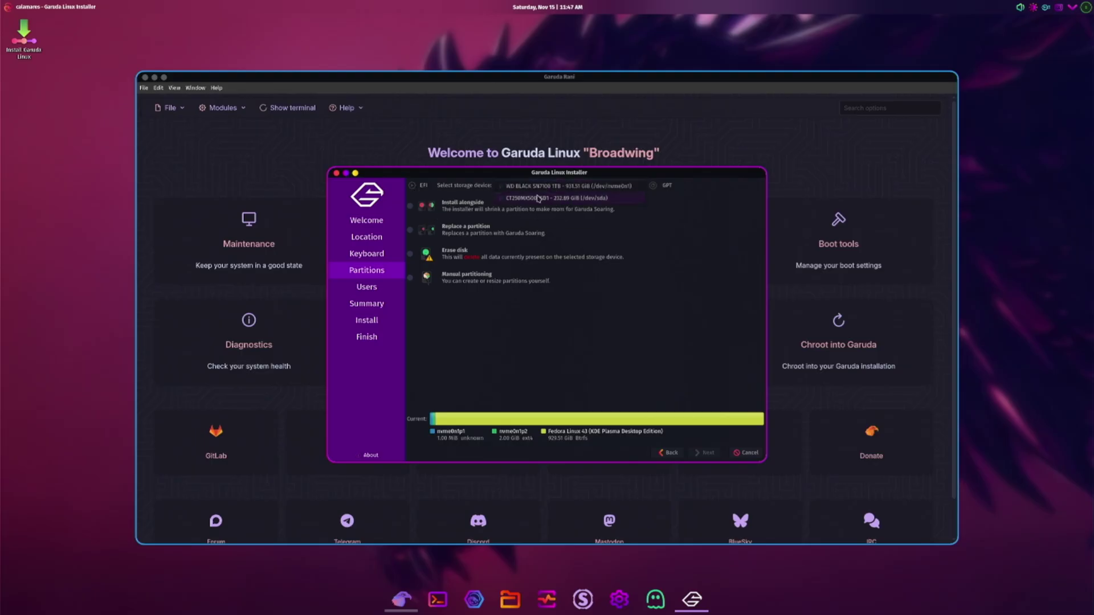
pyautogui.click(536, 198)
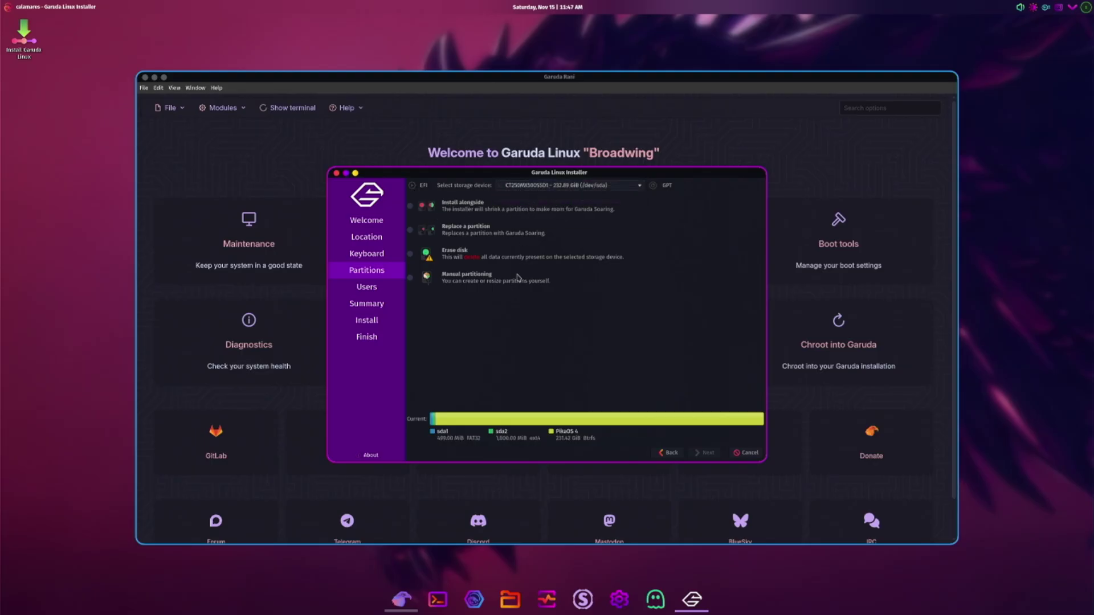
pyautogui.click(418, 261)
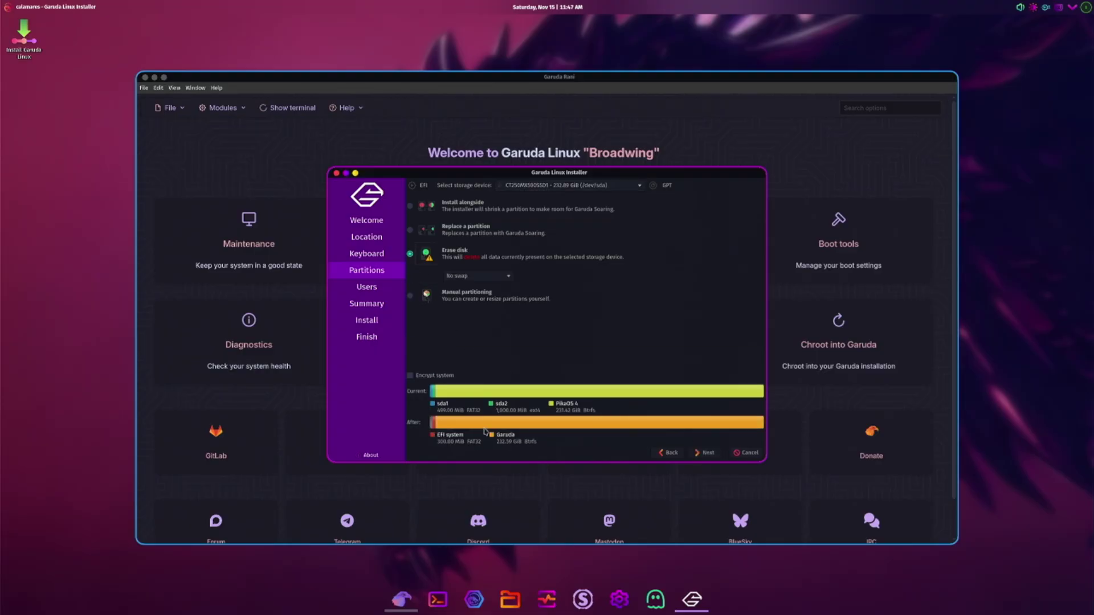
# Step: Enter the user's full name and change the computer name suffix to 'garuda'
pyautogui.click(704, 453)
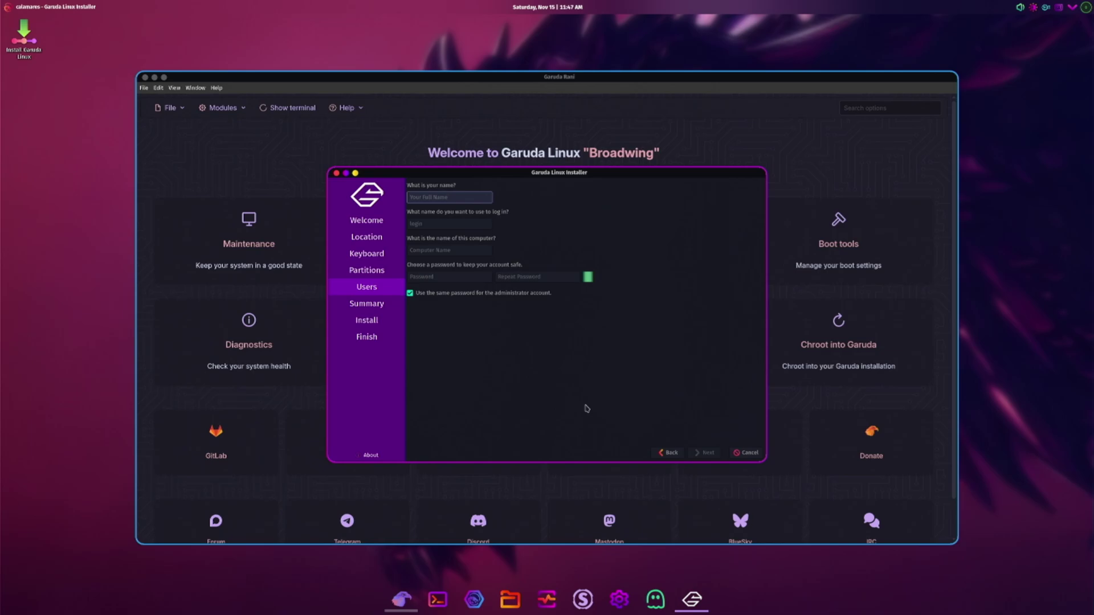
pyautogui.write('linuxgamerlife')
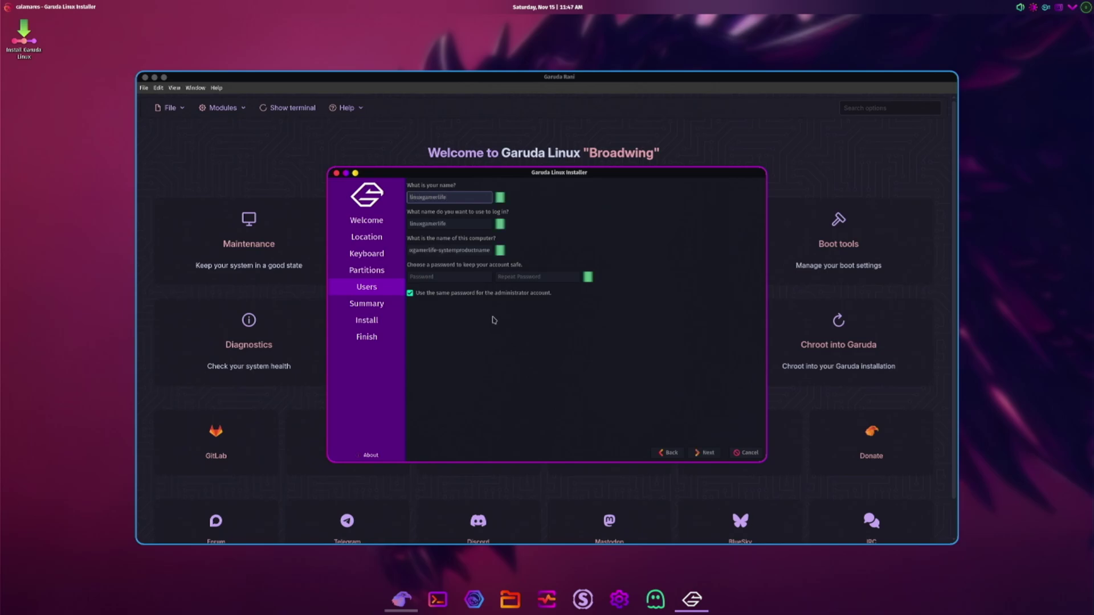
pyautogui.moveTo(440, 251); pyautogui.dragTo(512, 255)
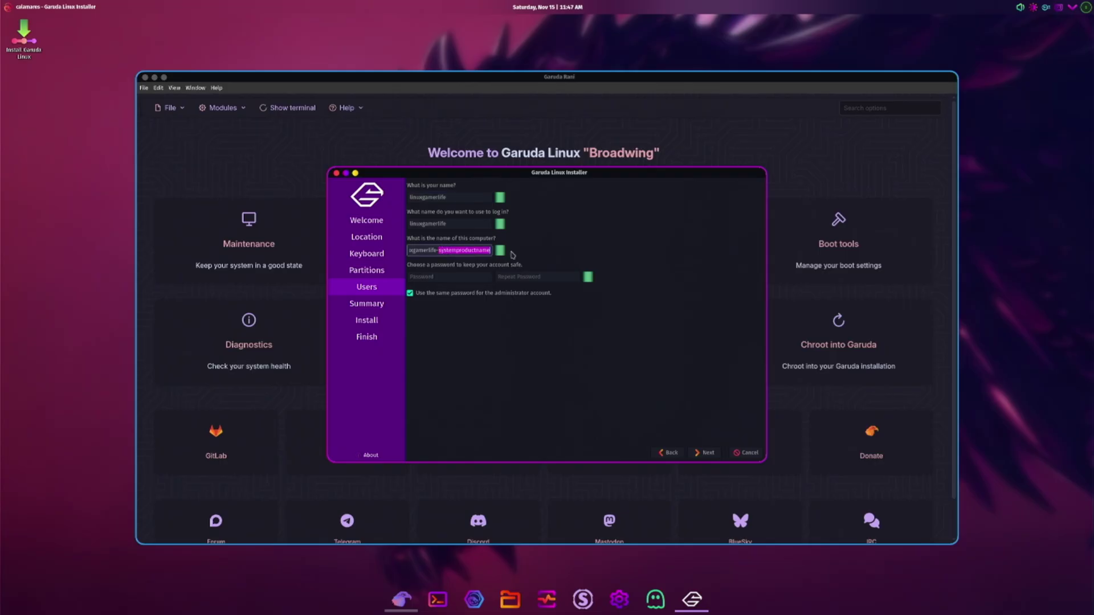
pyautogui.write('garuda')
# Step: Enter and repeat the account password, then continue to the Summary page
pyautogui.click(478, 279)
pyautogui.write('********')
pyautogui.press('Tab')
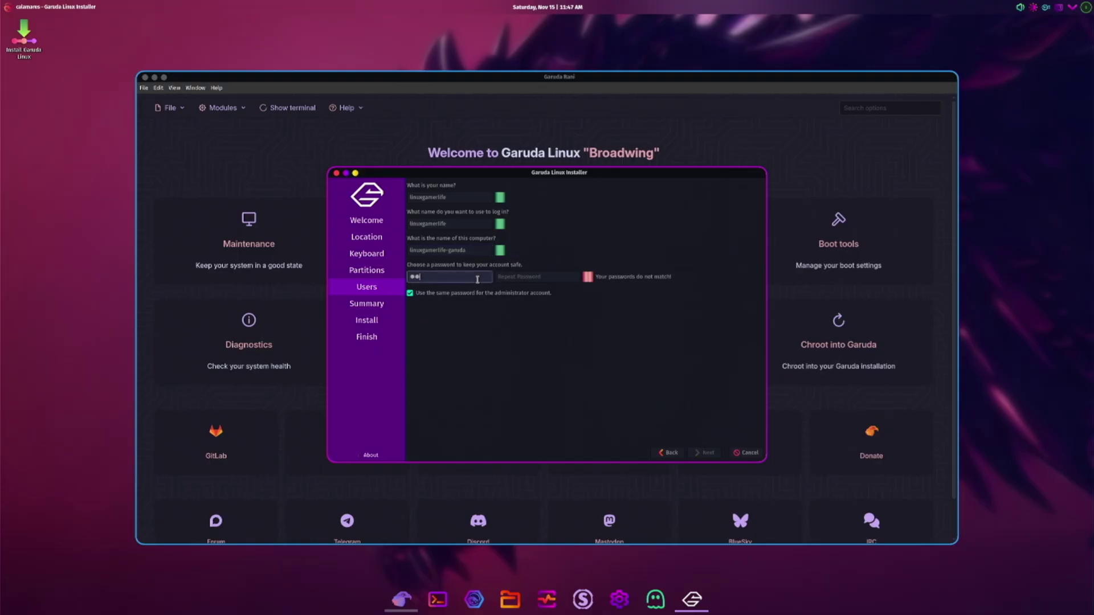
pyautogui.write('********')
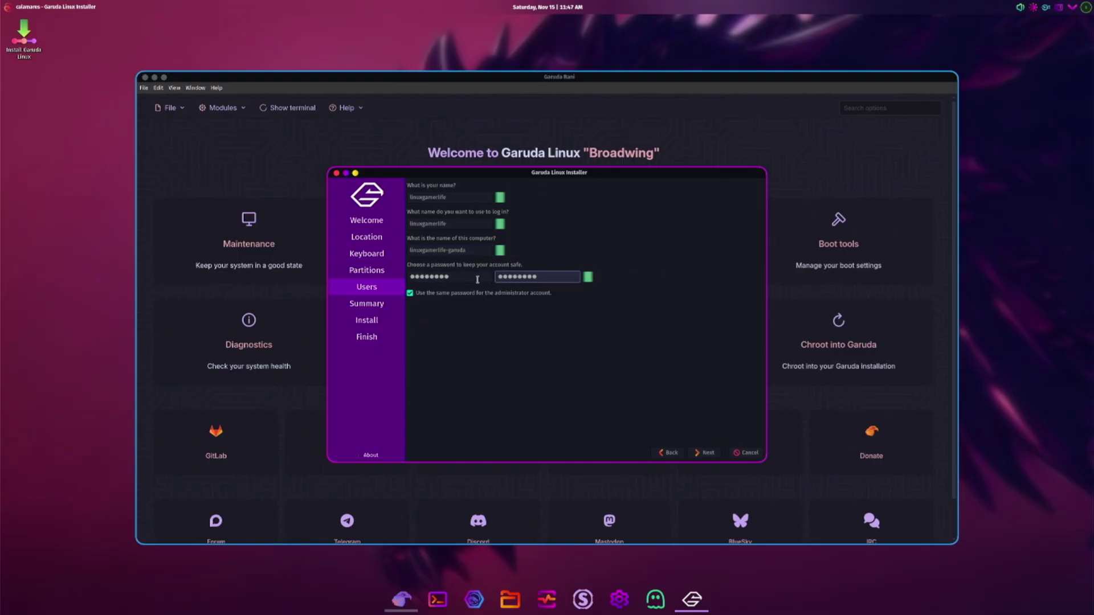
pyautogui.click(706, 452)
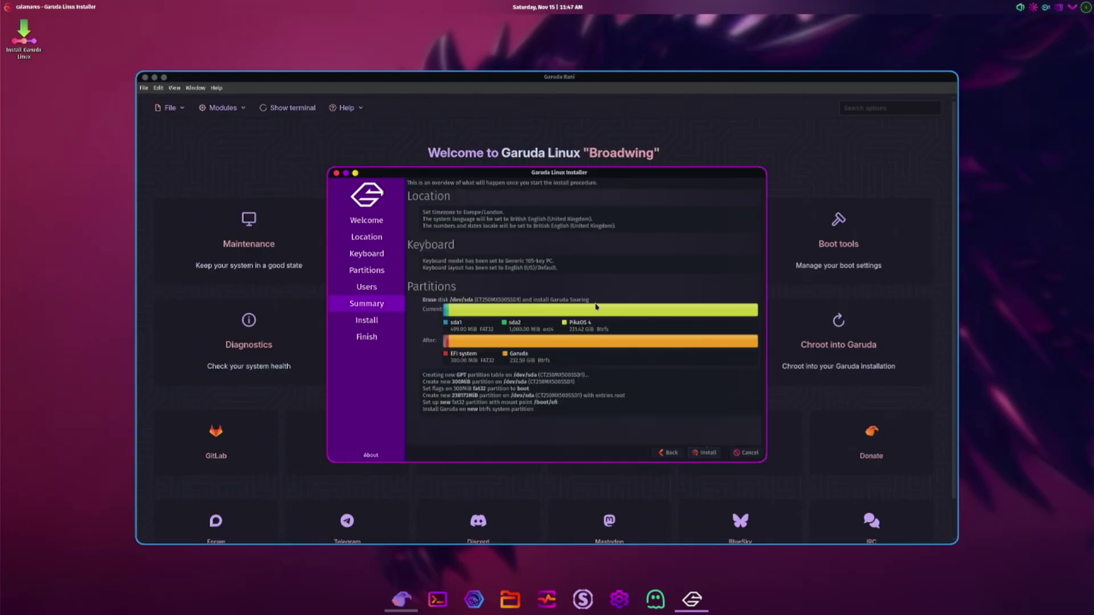
# Step: Start the installation and confirm Install Now despite the irreversible disk changes
pyautogui.click(705, 452)
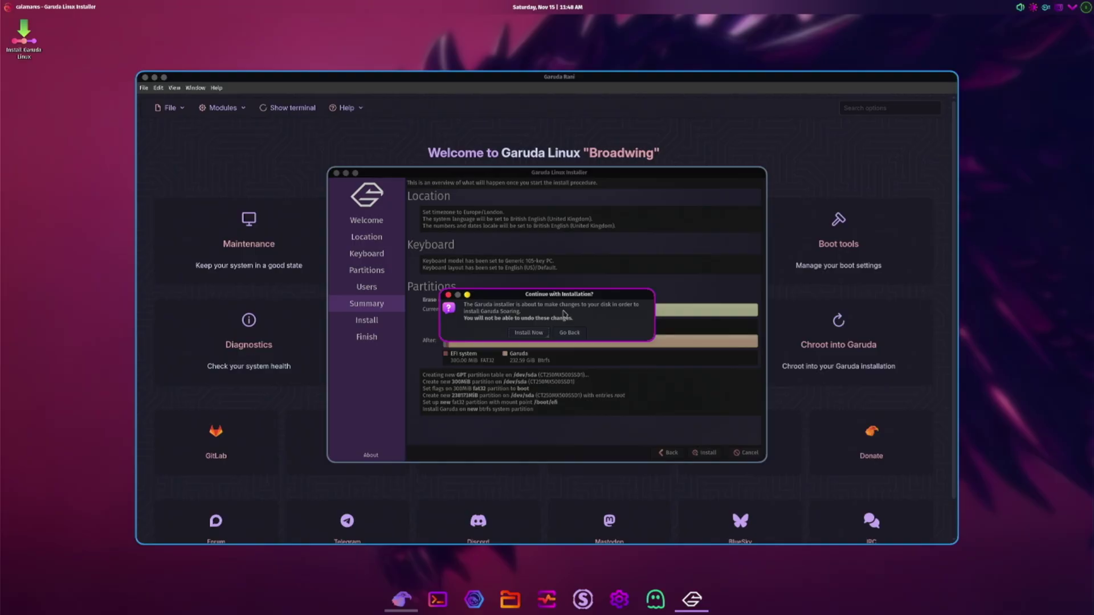
pyautogui.click(535, 334)
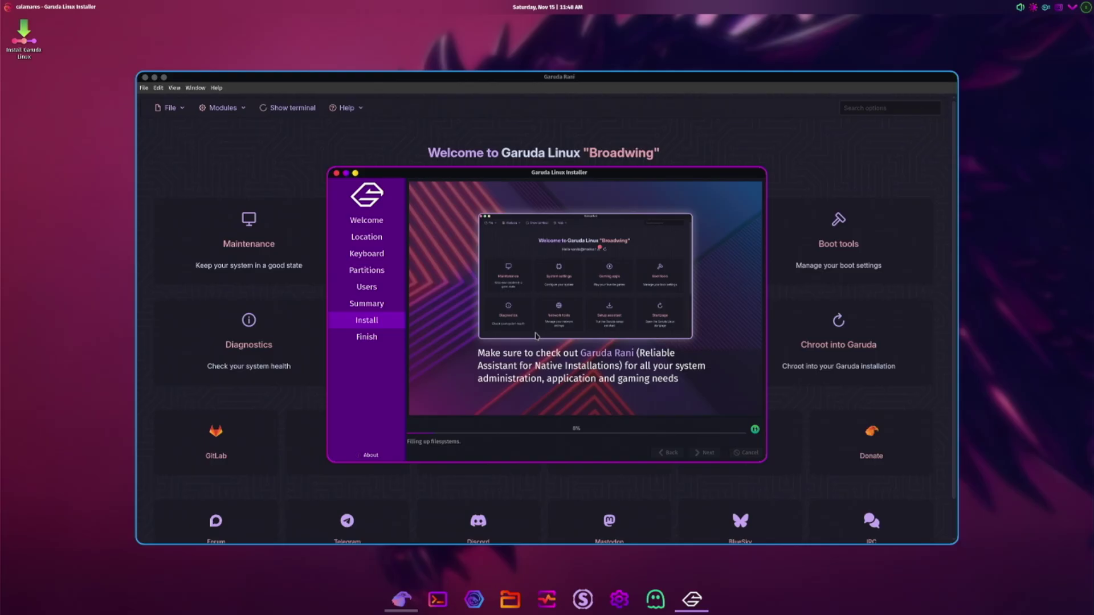
# Step: Open and dismiss the panel options, then open and close the application launcher
pyautogui.rightClick(621, 12)
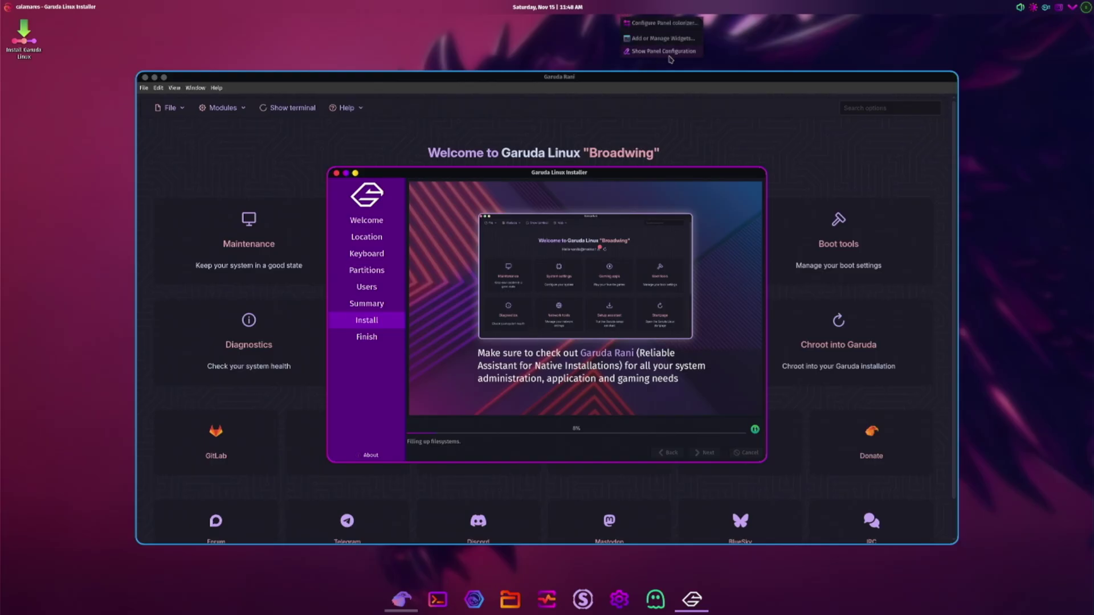
pyautogui.click(177, 60)
pyautogui.press('super')
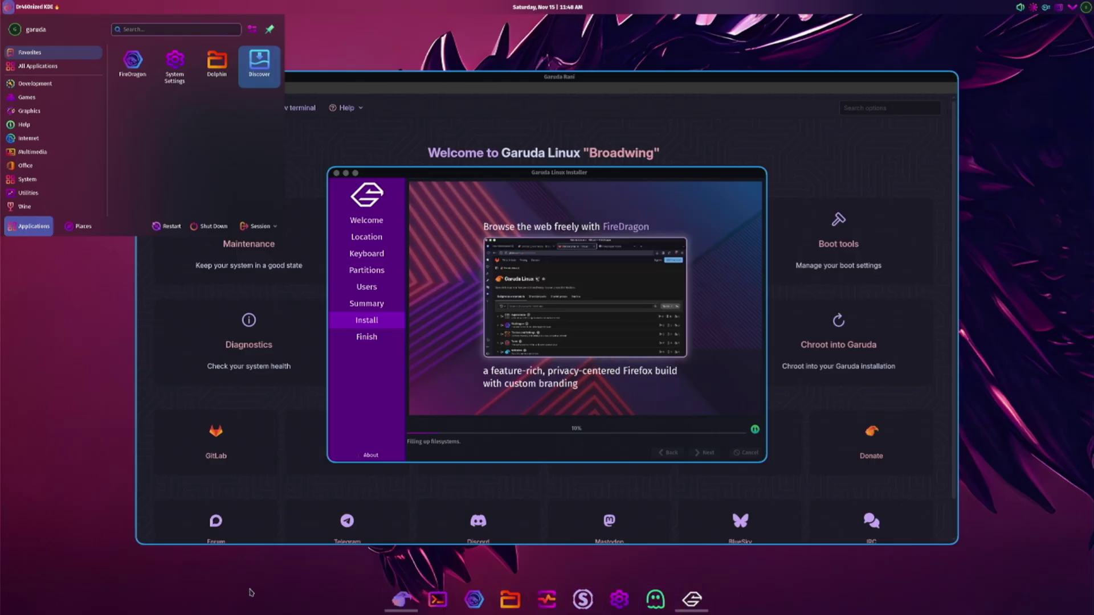
pyautogui.press('Escape')
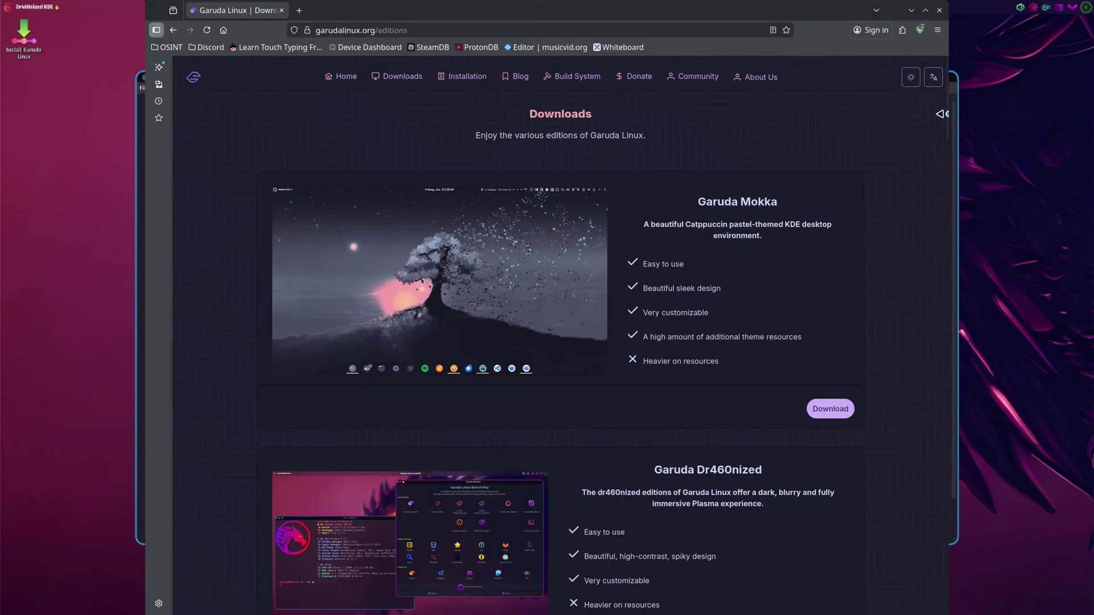
# Step: Scroll down through the garudalinux.org editions page in FireDragon
pyautogui.scroll(-1, 945, 125)
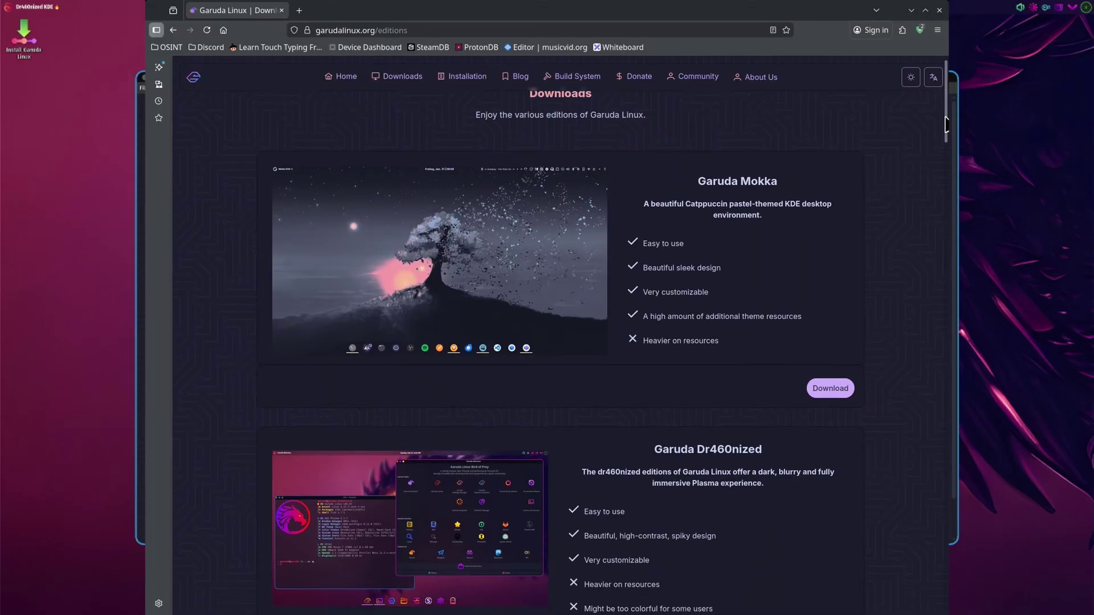
pyautogui.moveTo(945, 125); pyautogui.dragTo(928, 580)
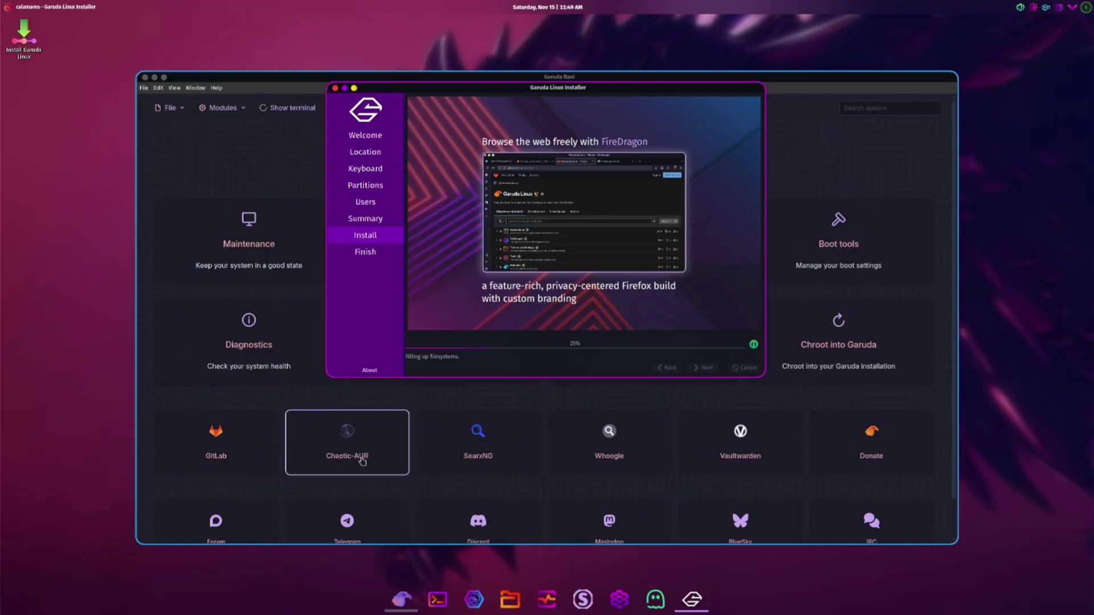
# Step: Raise the Garuda Rani hub, scroll through it, and open a Konsole terminal
pyautogui.click(609, 443)
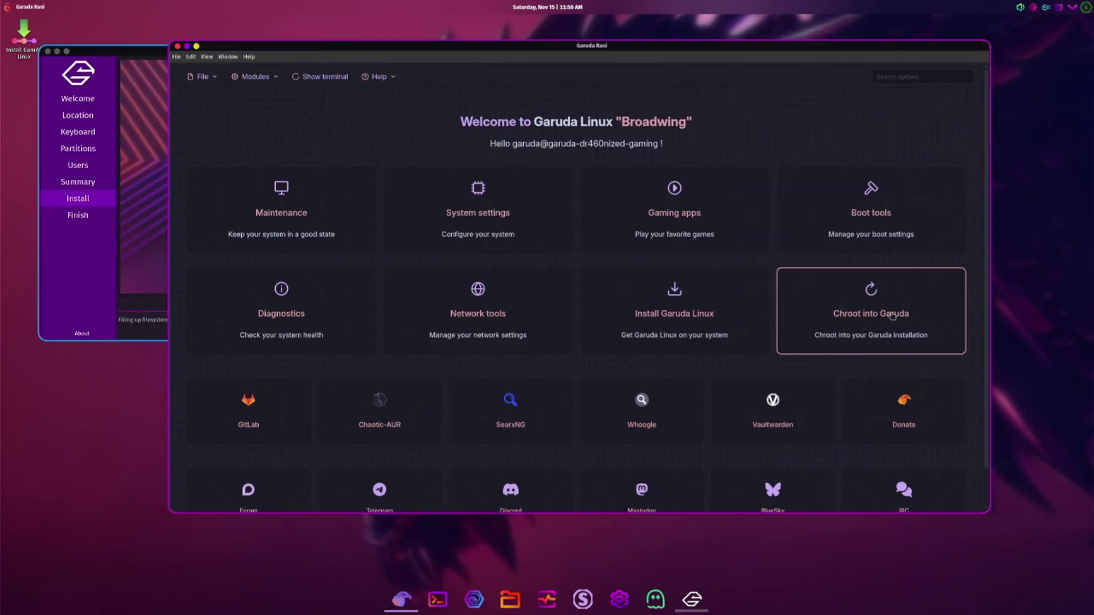
pyautogui.scroll(-1, 659, 313)
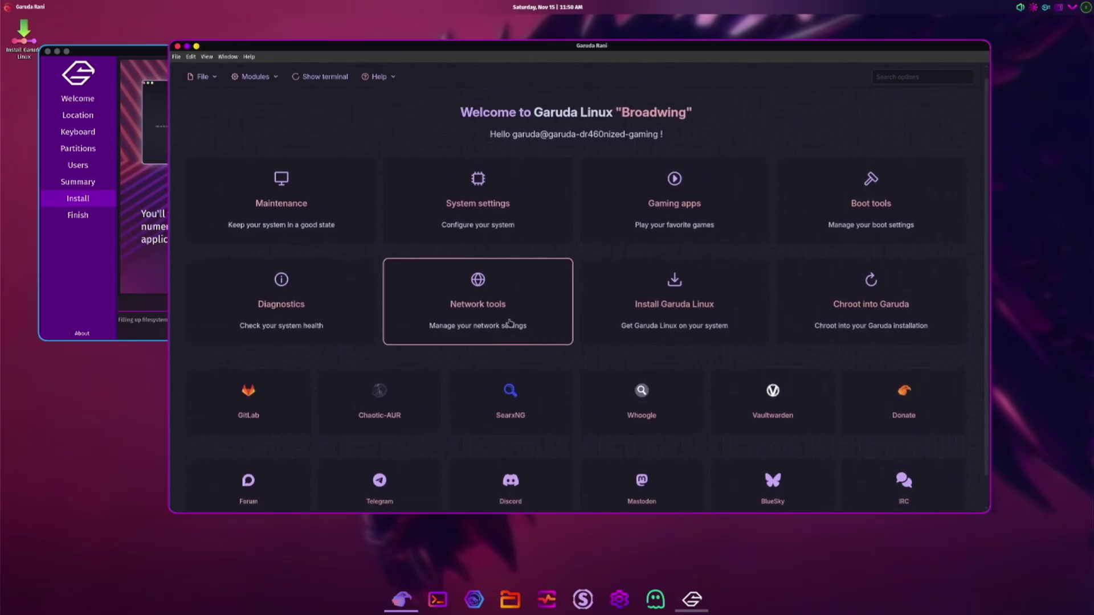
pyautogui.scroll(1, 510, 323)
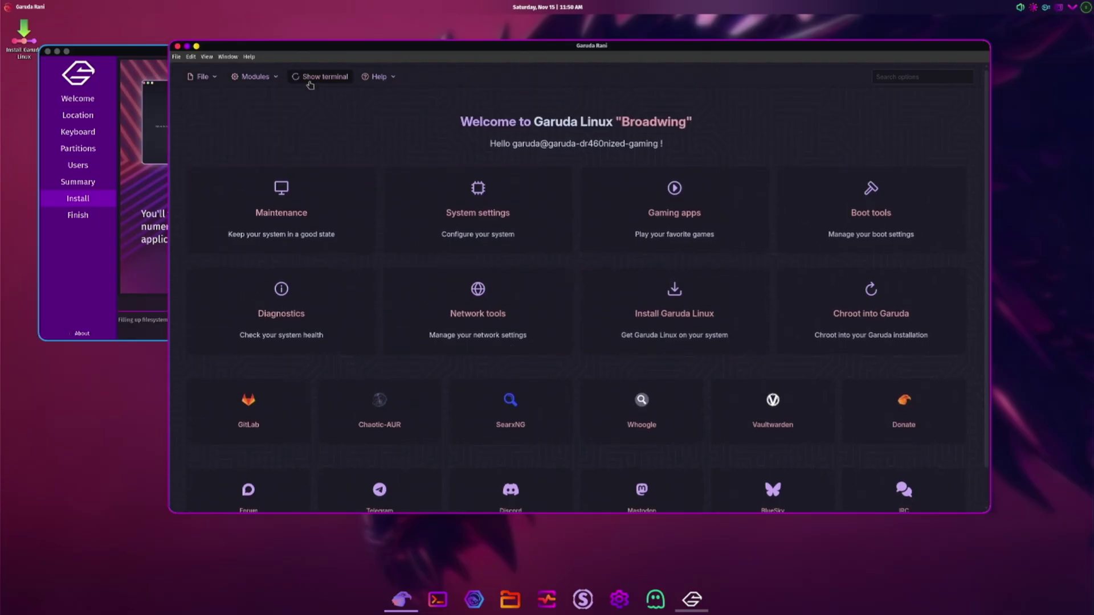
pyautogui.click(437, 600)
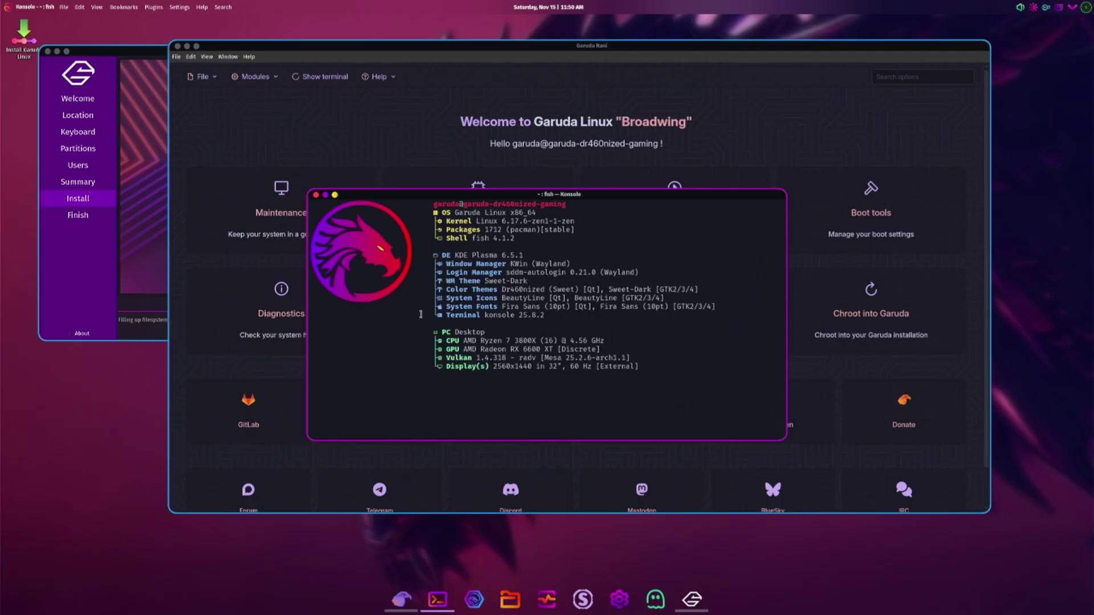
# Step: Close Konsole, open and close Dolphin, and open the system monitor
pyautogui.hotkey('ctrl', 'd')
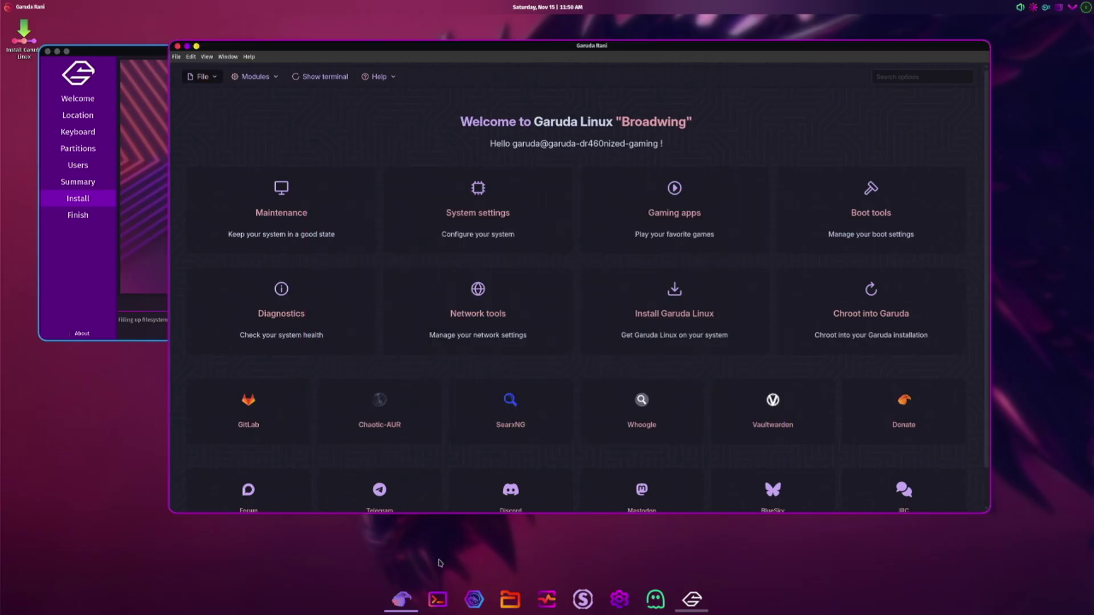
pyautogui.click(510, 599)
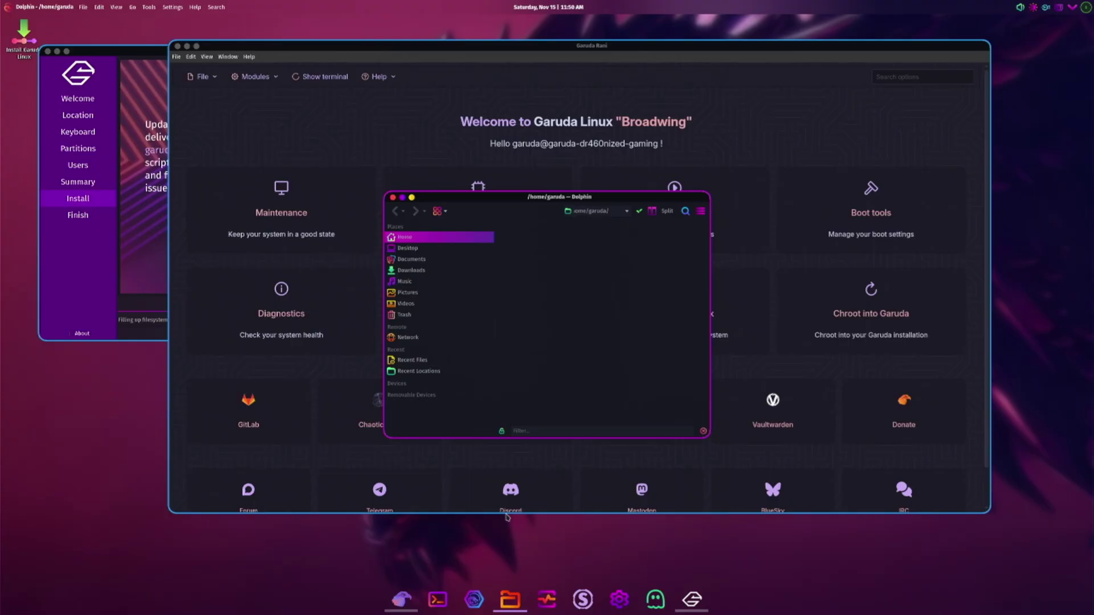
pyautogui.hotkey('ctrl', 'q')
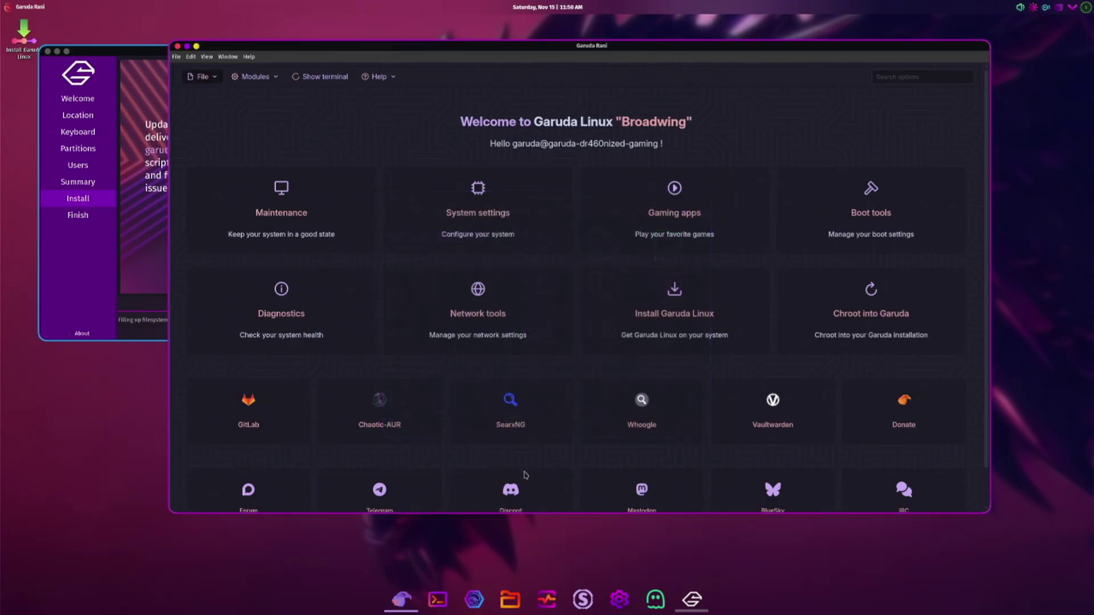
pyautogui.click(551, 600)
# Step: Maximize, restore and minimize Garuda Rani, then move the installer to the screen centre
pyautogui.click(196, 46)
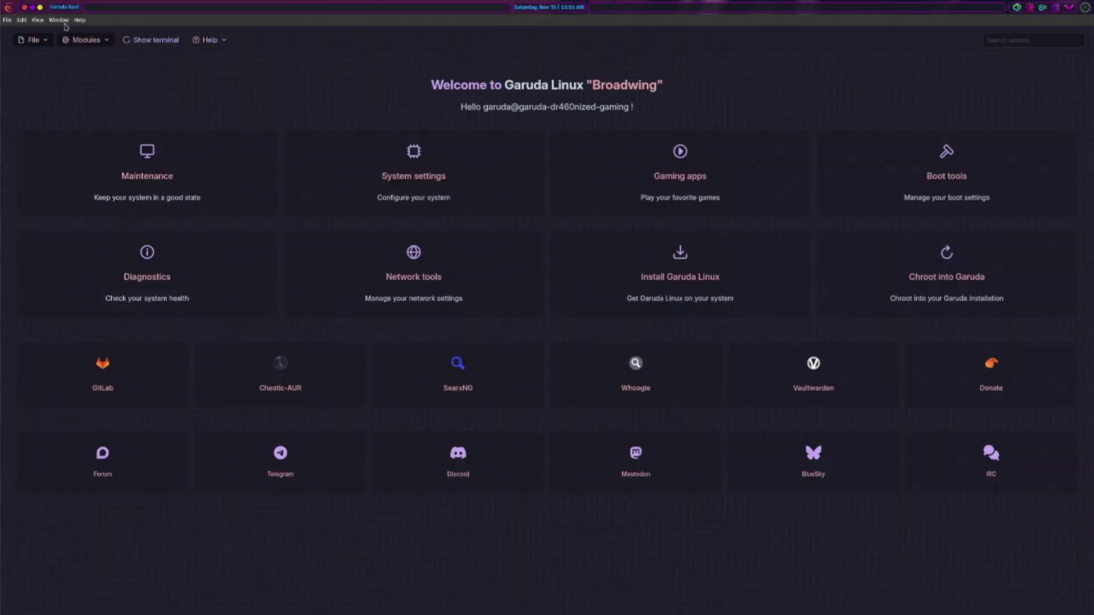
pyautogui.click(38, 8)
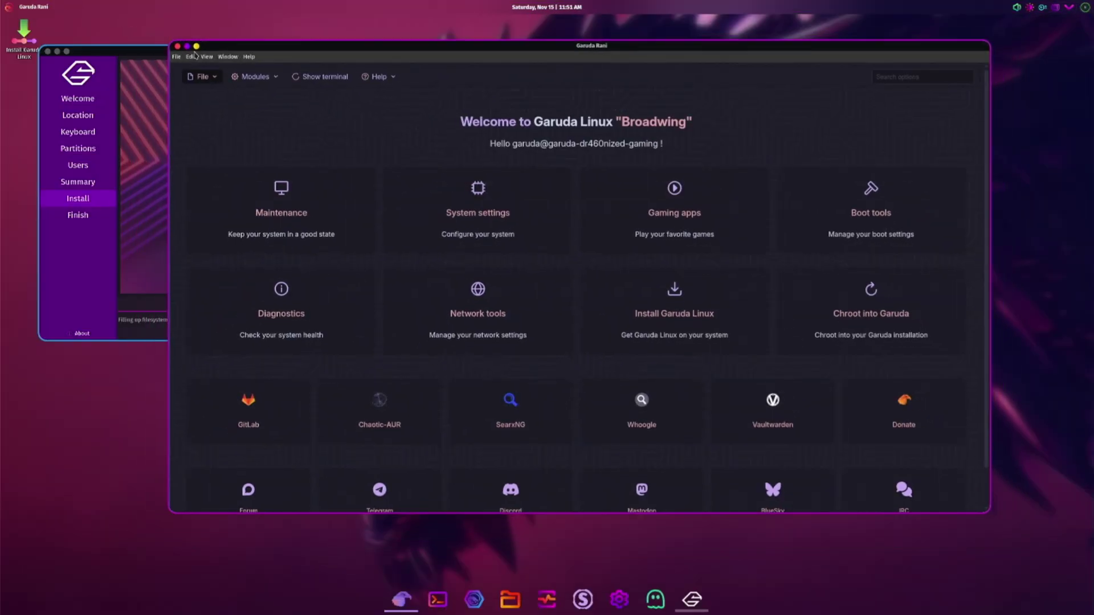
pyautogui.click(196, 50)
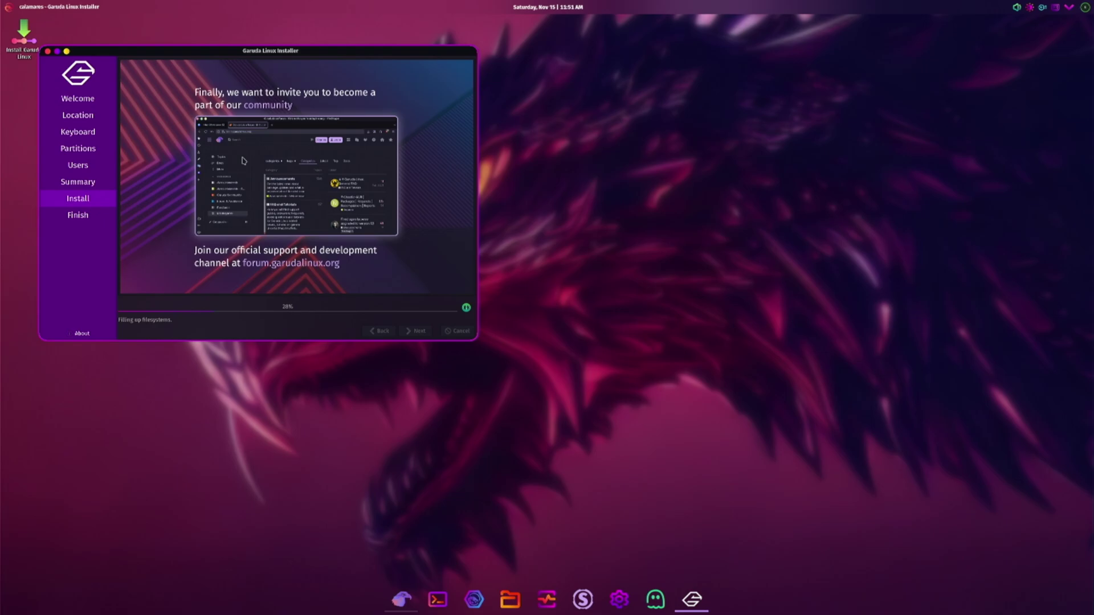
pyautogui.moveTo(64, 51); pyautogui.dragTo(327, 186)
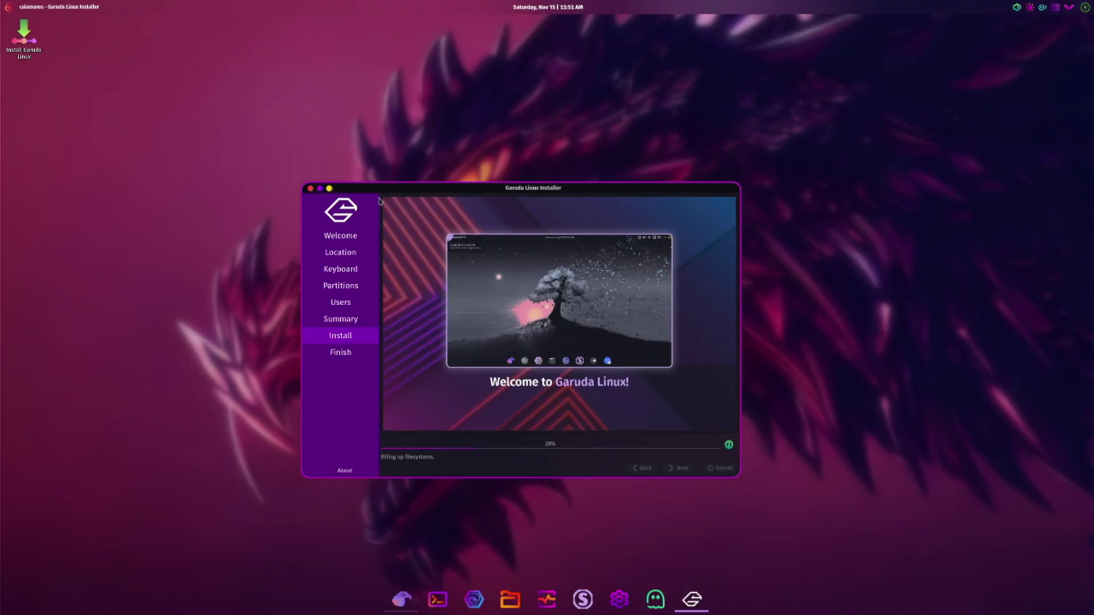
pyautogui.click(656, 598)
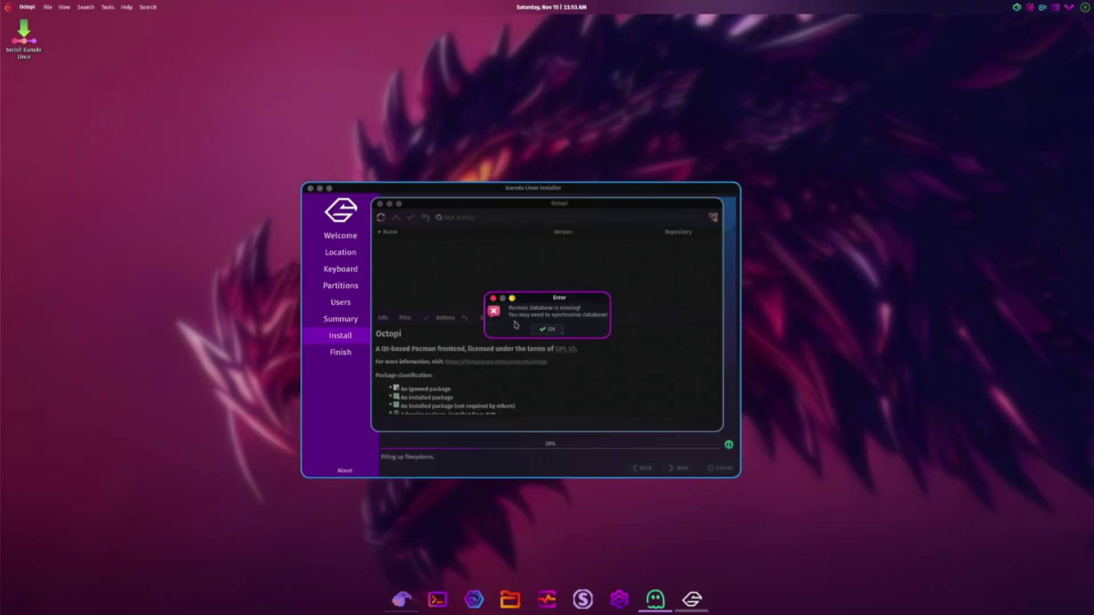
pyautogui.click(548, 329)
pyautogui.moveTo(434, 207); pyautogui.dragTo(433, 102)
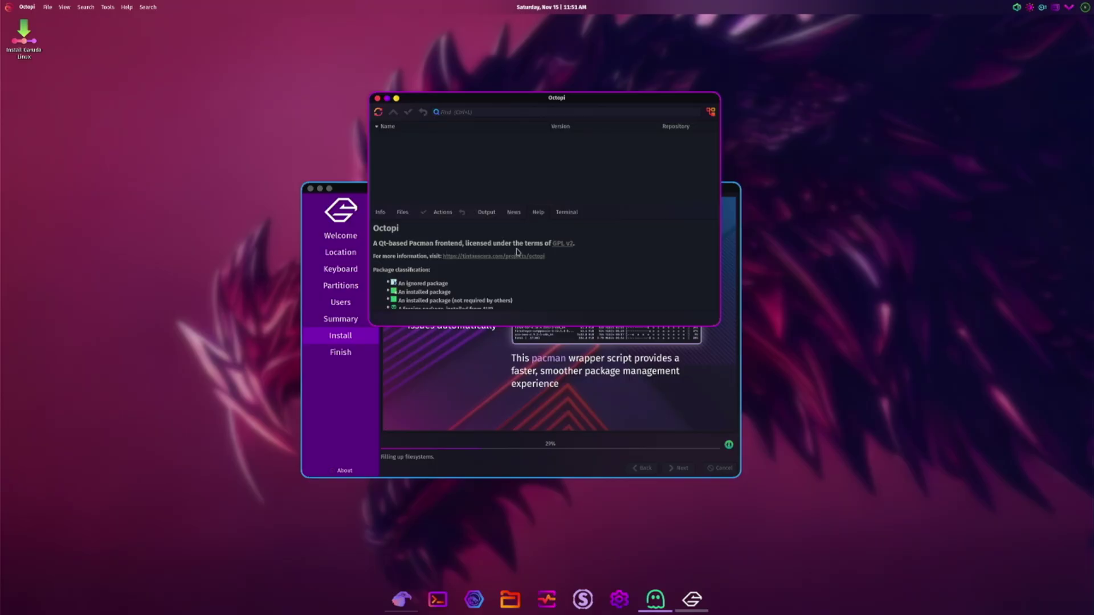
pyautogui.scroll(-2, 459, 263)
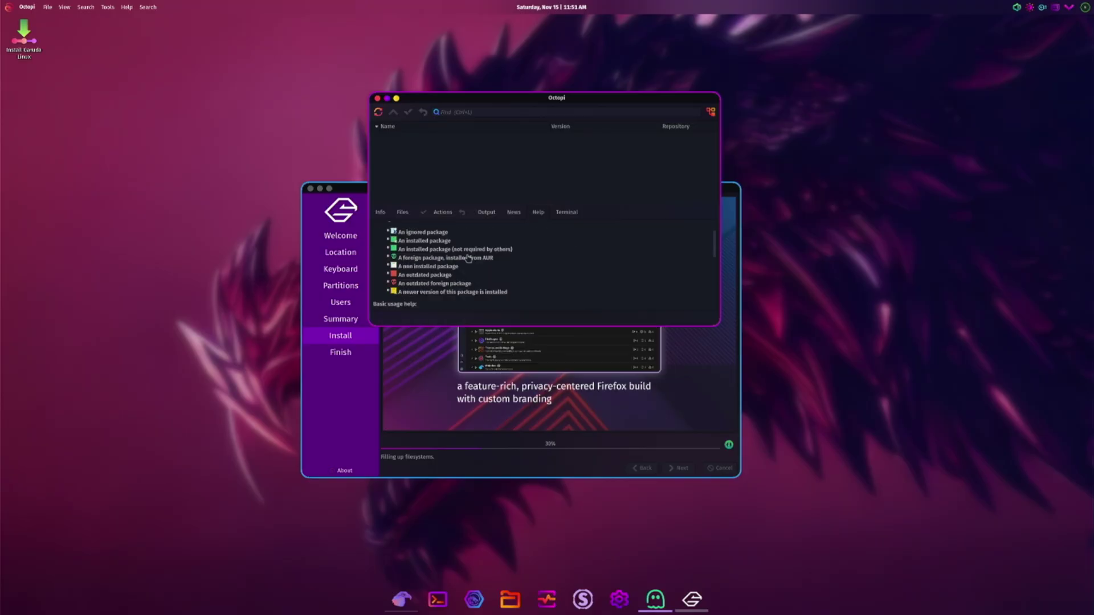
pyautogui.hotkey('ctrl', 'q')
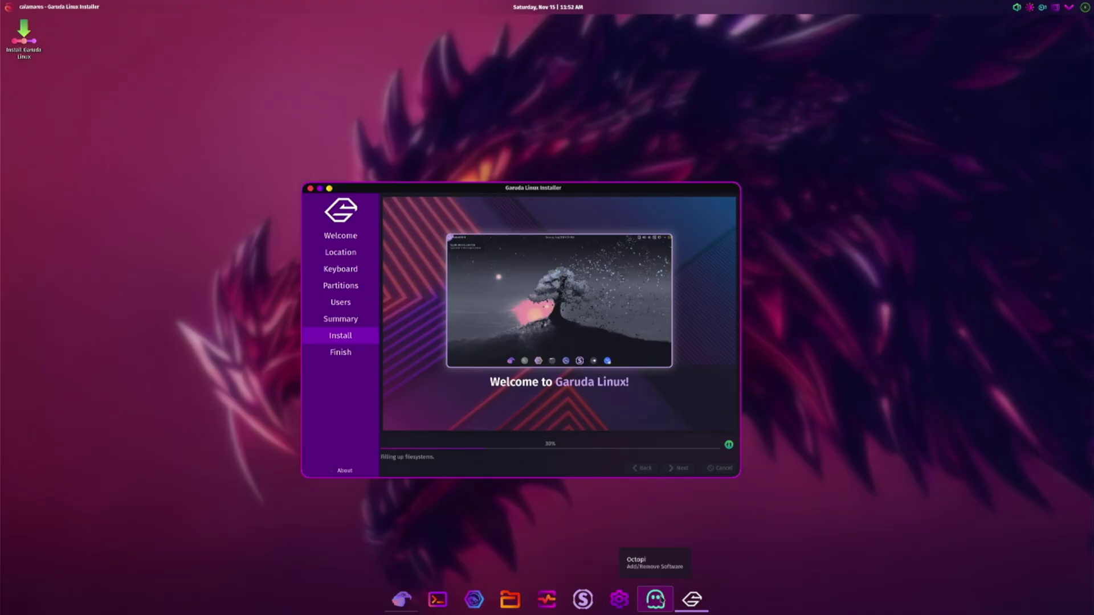
pyautogui.moveTo(694, 602)
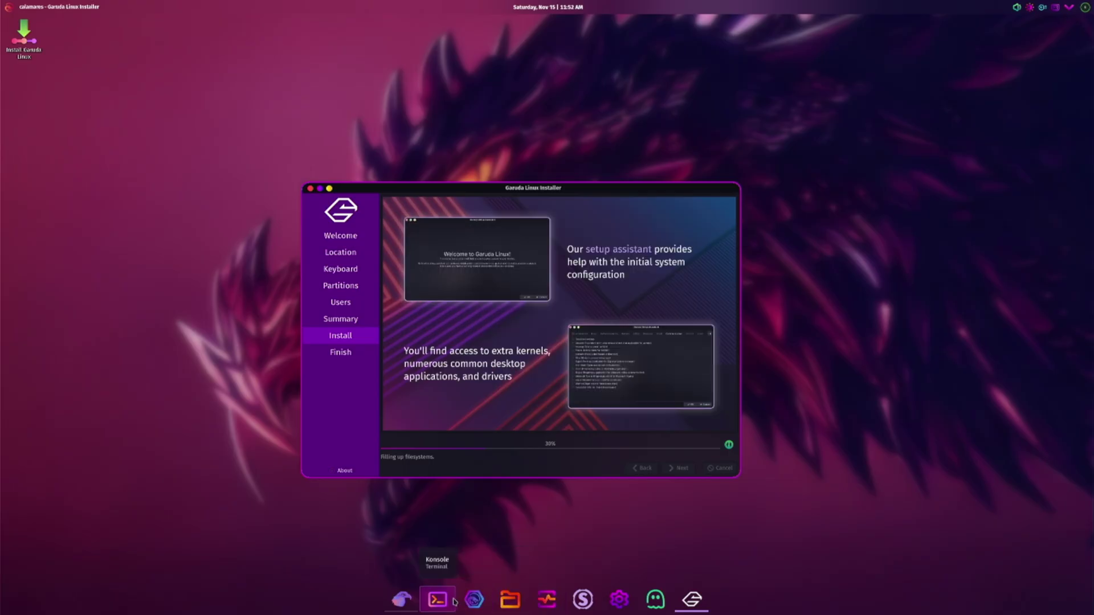
pyautogui.moveTo(402, 601)
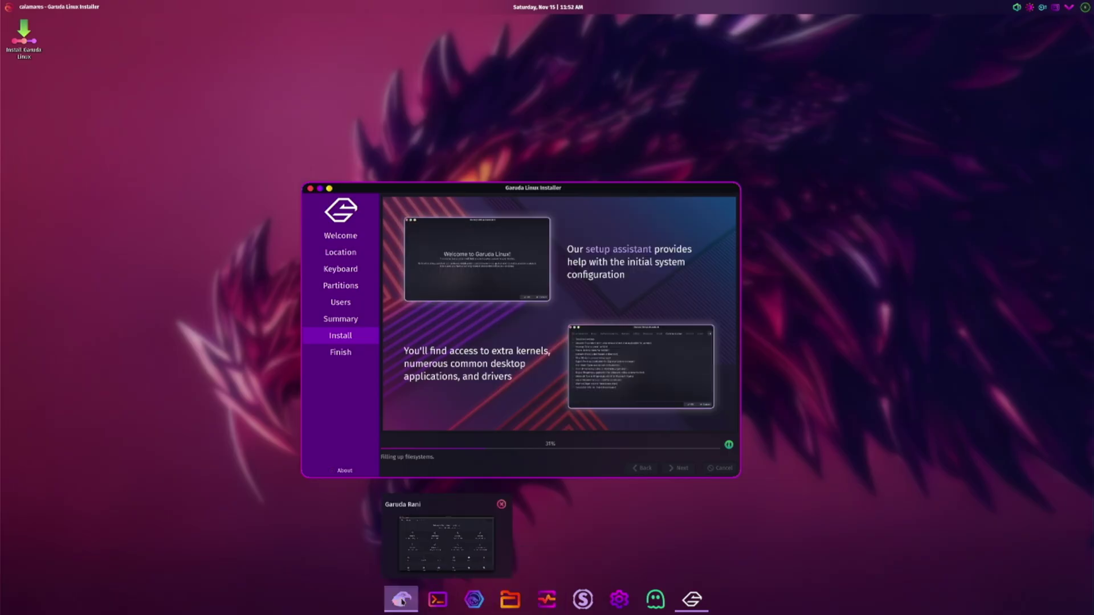
# Step: Bring Garuda Rani forward, look over its Gaming apps page, then close the hub
pyautogui.click(402, 601)
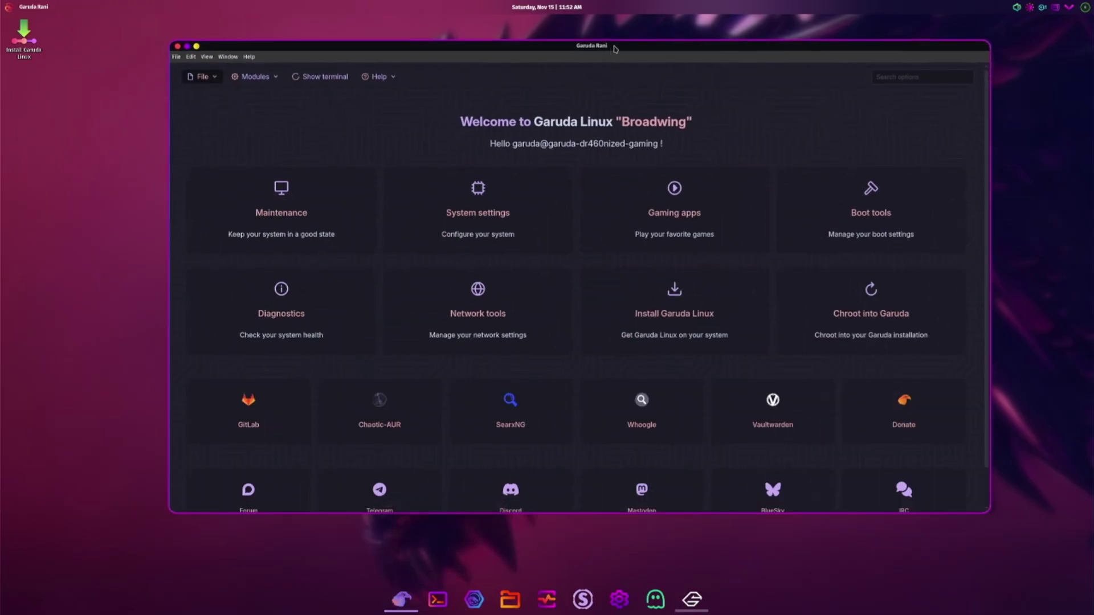
pyautogui.moveTo(614, 45); pyautogui.dragTo(568, 29)
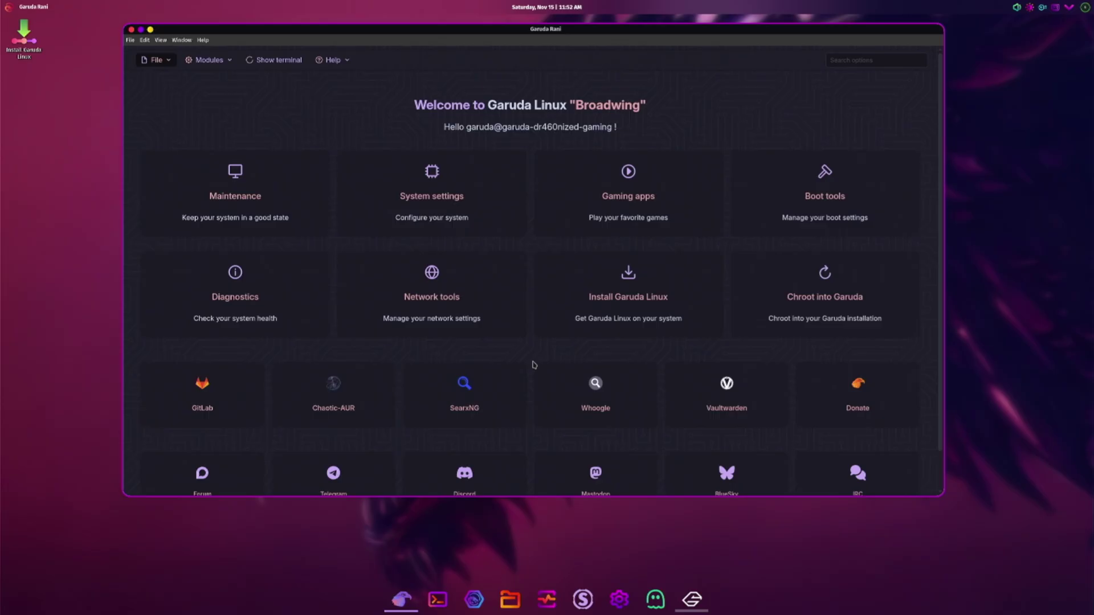
pyautogui.scroll(-1, 532, 357)
pyautogui.scroll(1, 529, 359)
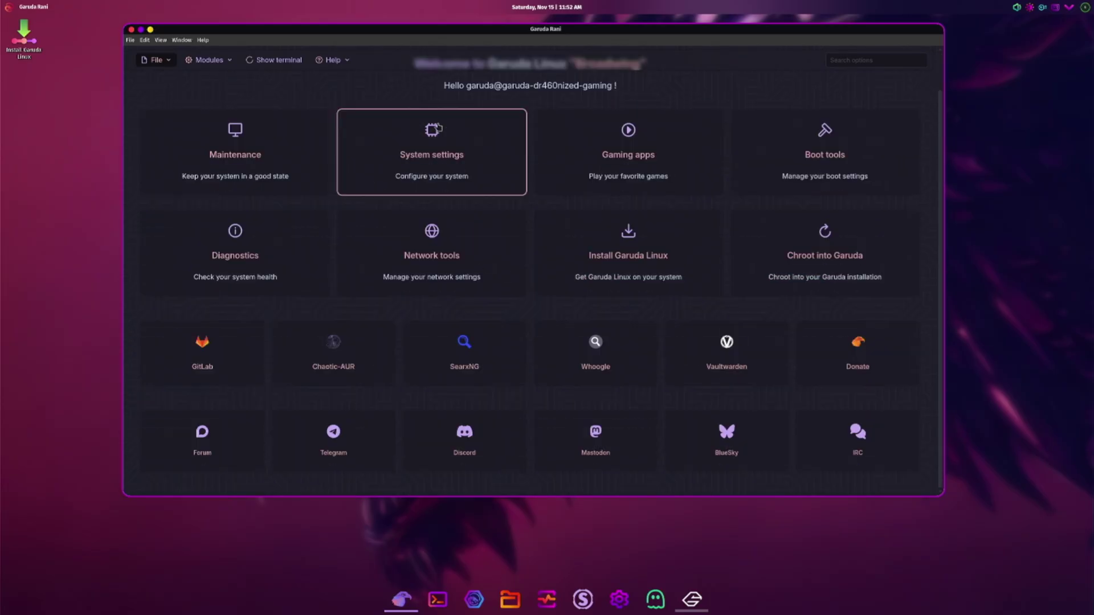
pyautogui.click(605, 164)
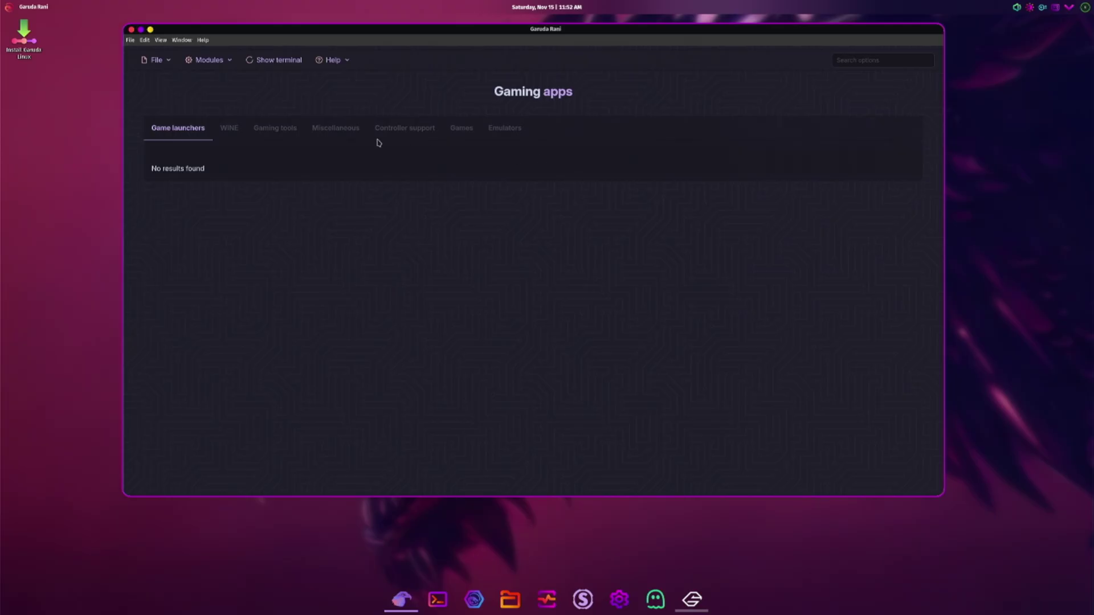
pyautogui.click(131, 30)
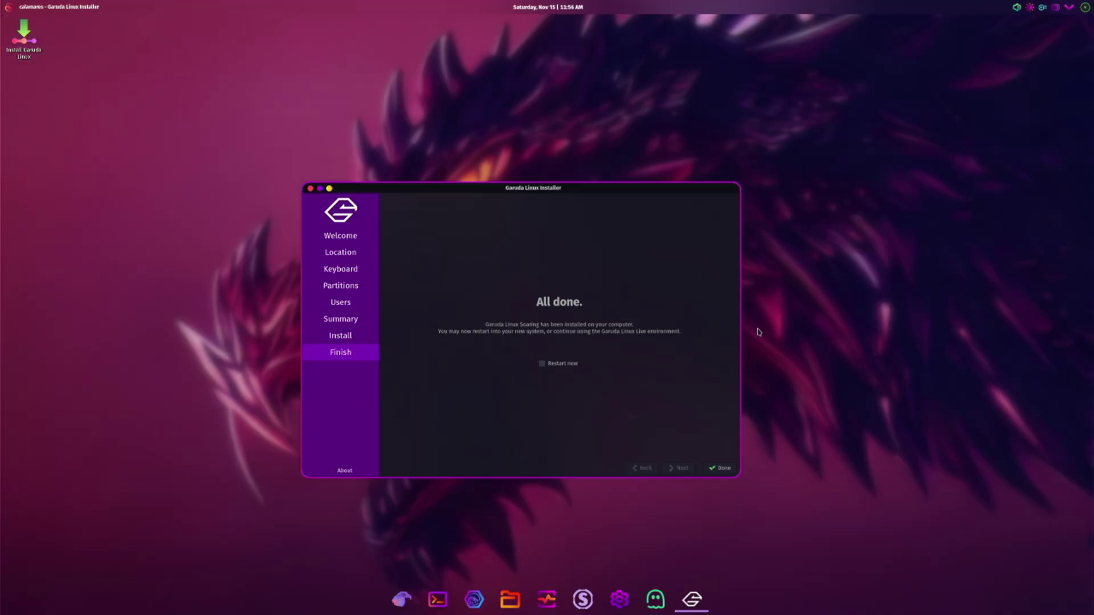
# Step: Choose Restart now to reboot into the newly installed Garuda Linux
pyautogui.click(542, 363)
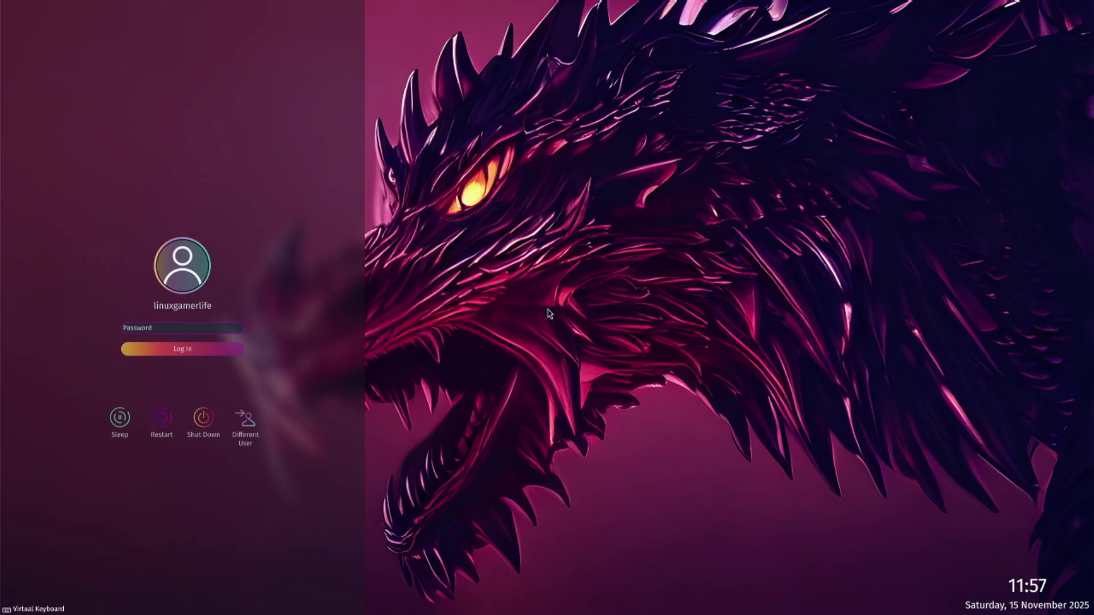
# Step: Enter the account password at the SDDM login screen, clearing the field to retype it
pyautogui.write('*******')
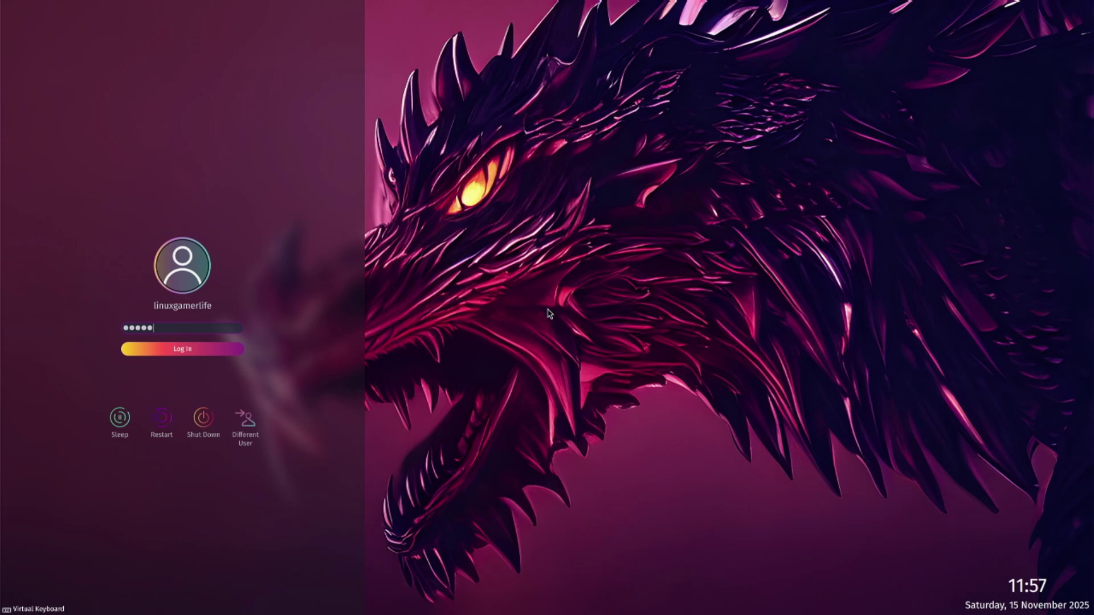
pyautogui.press('BackSpace')
pyautogui.press('BackSpace')
pyautogui.press('BackSpace')
pyautogui.press('BackSpace')
pyautogui.press('BackSpace')
pyautogui.press('BackSpace')
pyautogui.press('BackSpace')
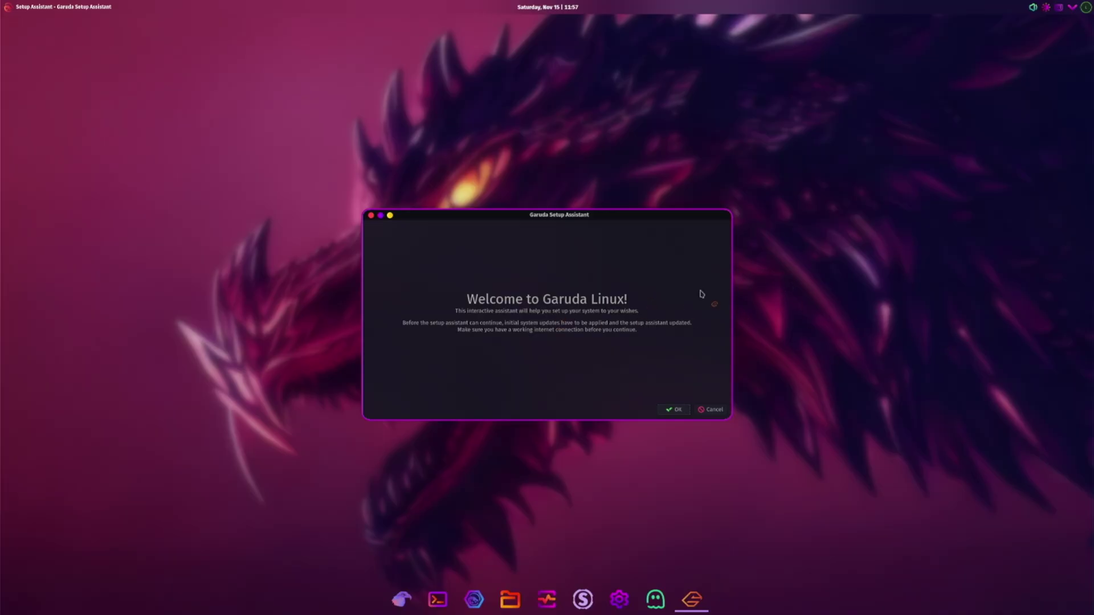
# Step: Start the initial system update, give the sudo password, and approve upgrading the 350 packages
pyautogui.click(672, 410)
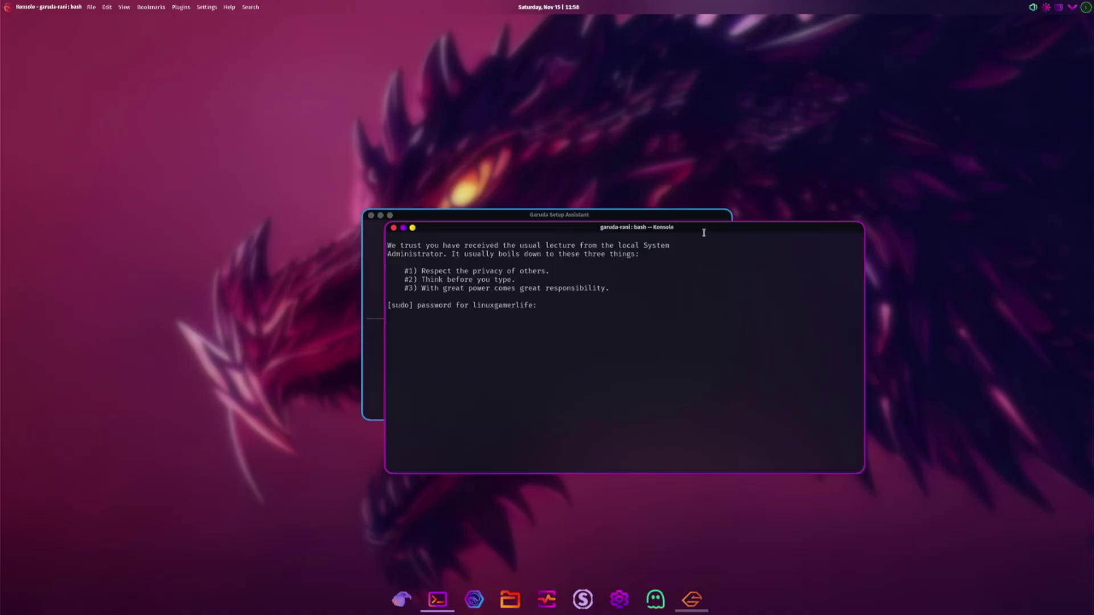
pyautogui.moveTo(701, 232); pyautogui.dragTo(660, 190)
pyautogui.press('Return')
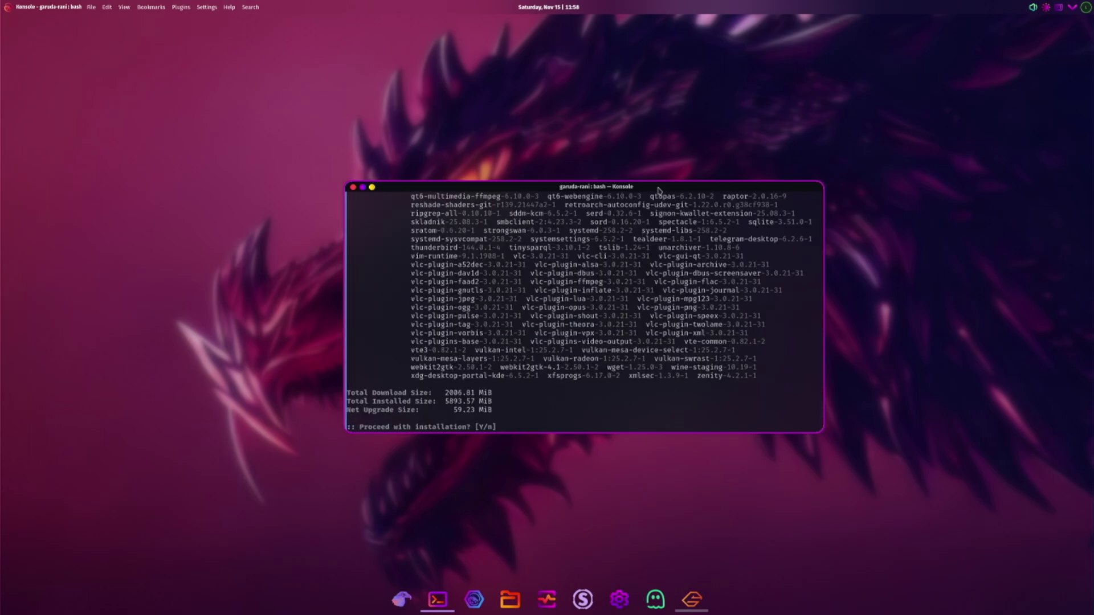
pyautogui.press('Return')
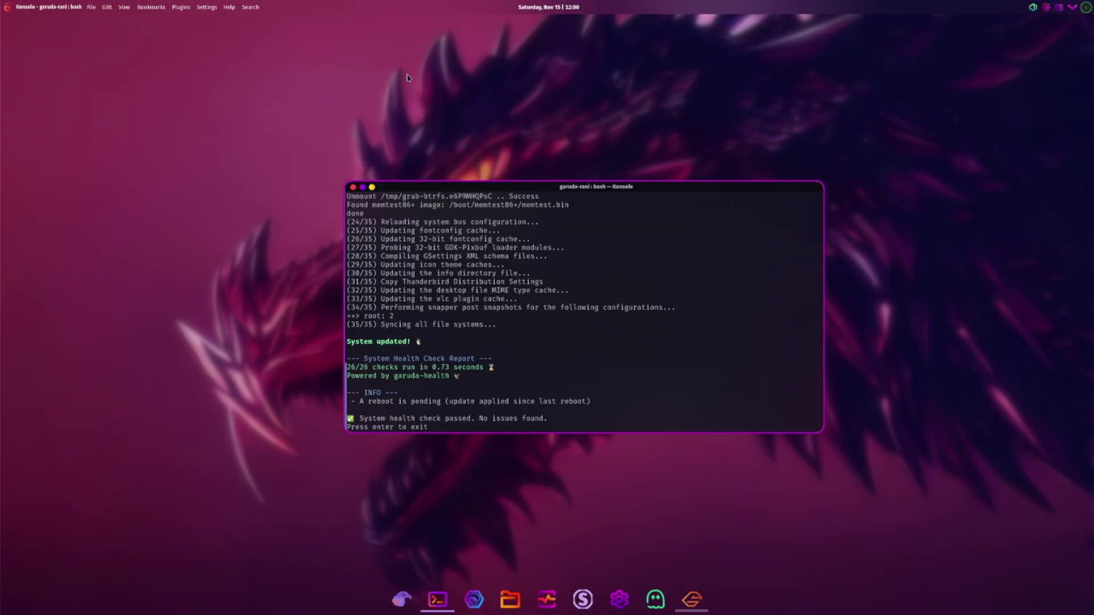
# Step: Close the finished update terminal, accept the Setup Assistant options, and dismiss the Success message
pyautogui.press('Return')
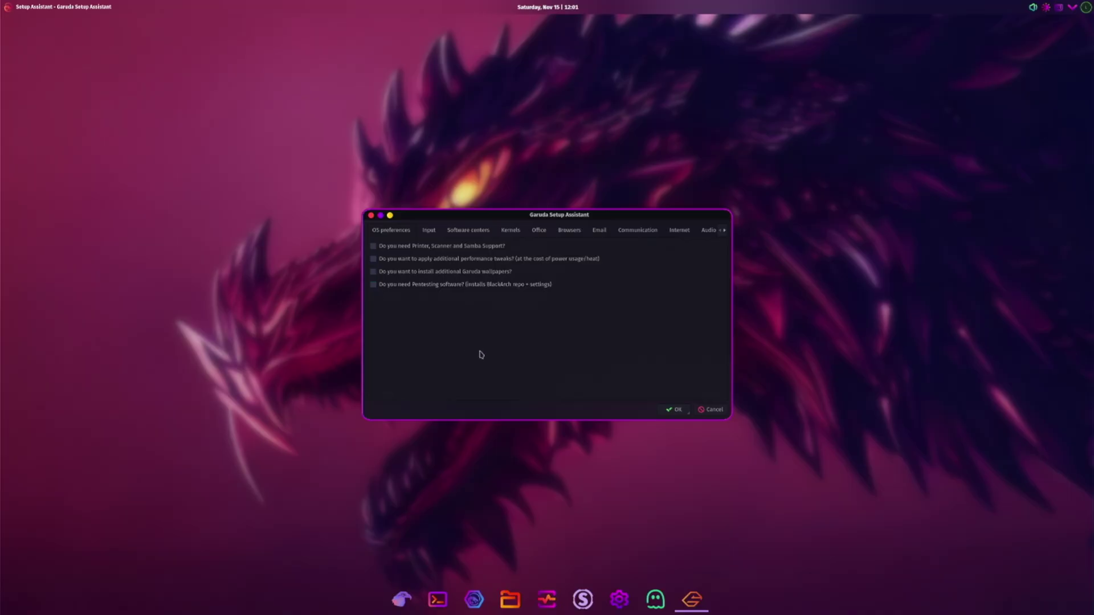
pyautogui.click(670, 410)
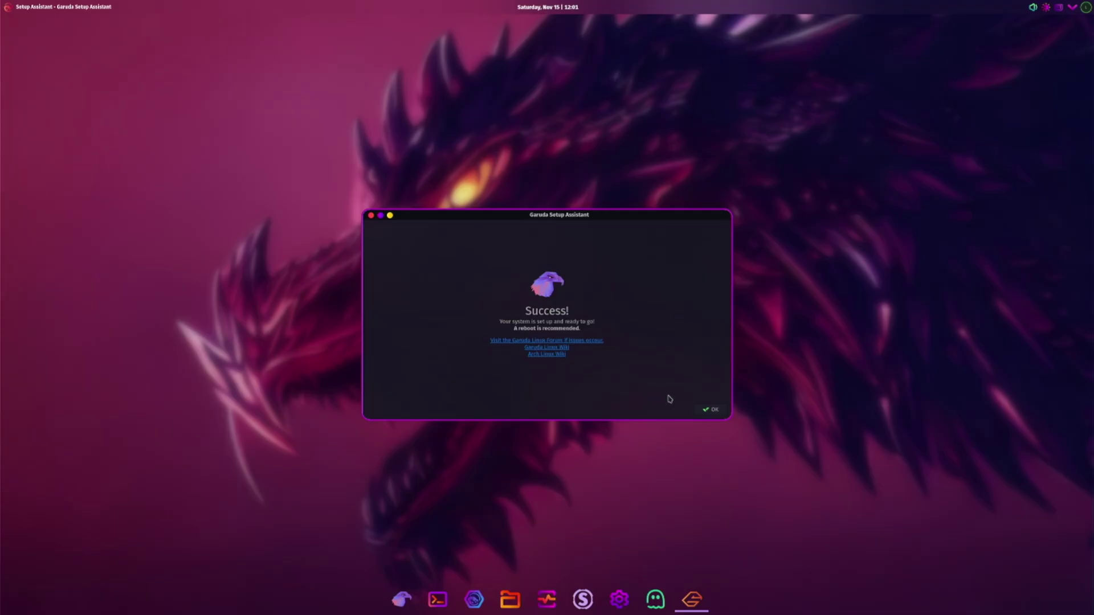
pyautogui.click(711, 410)
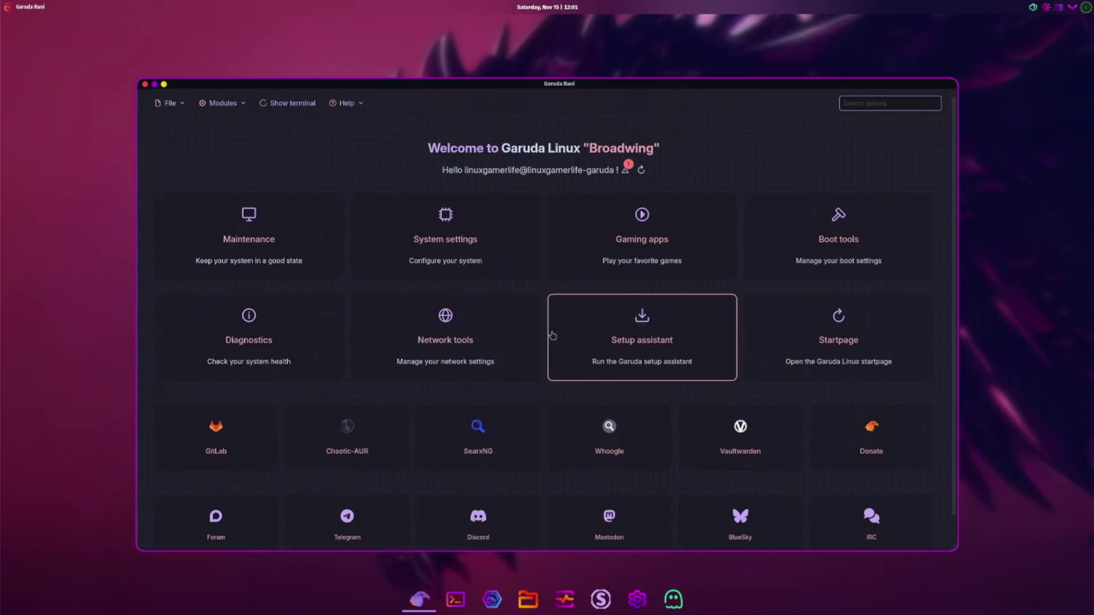
# Step: View Garuda Rani's Gaming apps section, close Garuda Rani, and start a new Konsole terminal
pyautogui.click(650, 233)
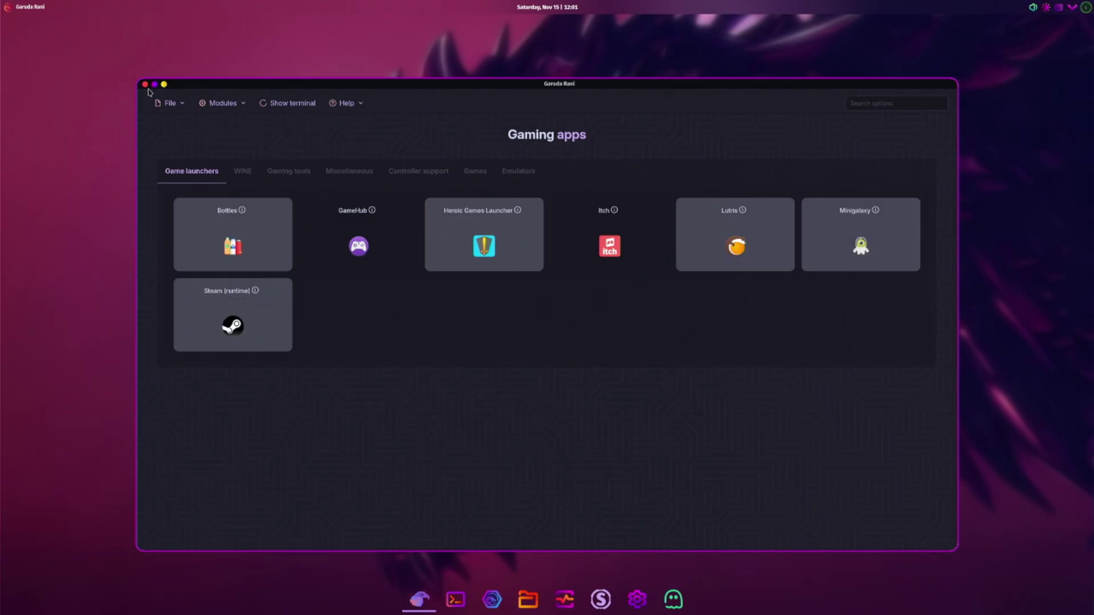
pyautogui.click(145, 84)
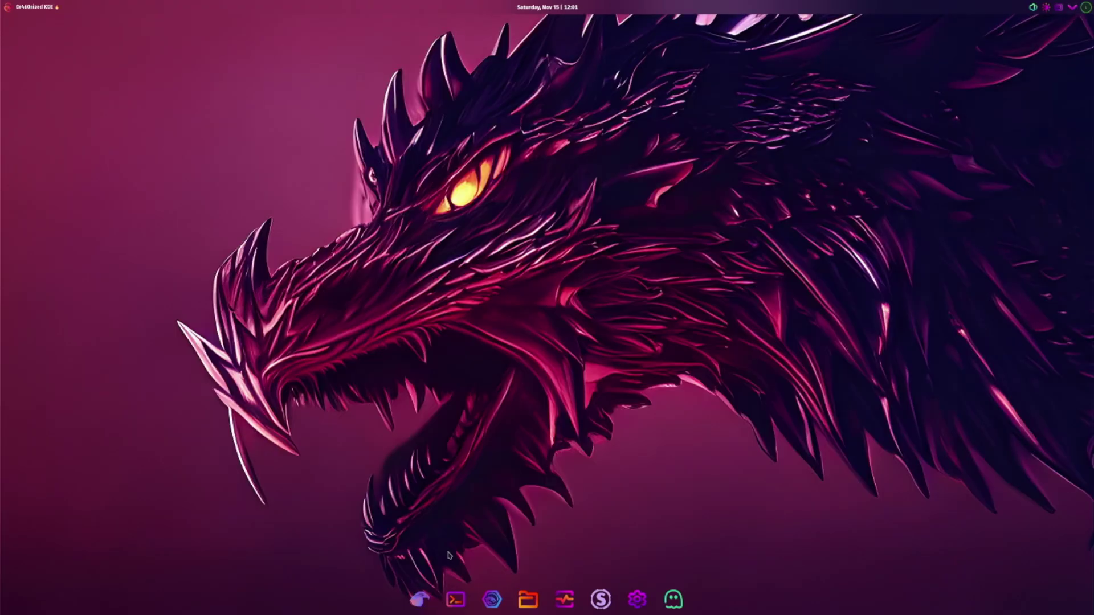
pyautogui.click(460, 607)
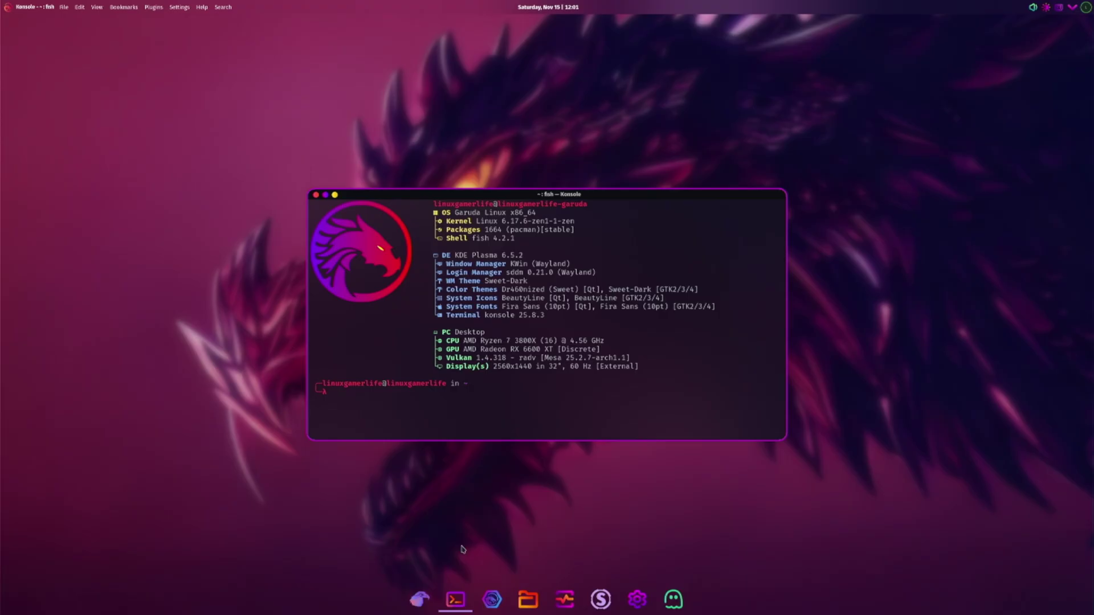
# Step: Run the steam command at the fish prompt to launch Steam
pyautogui.write('steam')
pyautogui.press('Return')
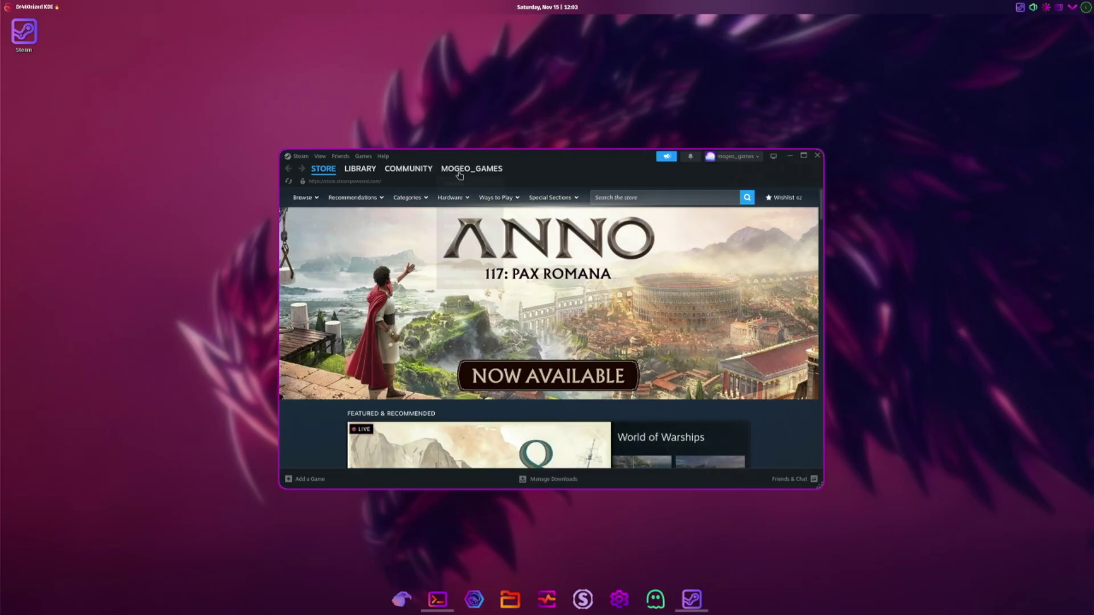
# Step: Open Star Fire: Eternal Cycle from the Steam library and bring up its install dialog
pyautogui.click(360, 170)
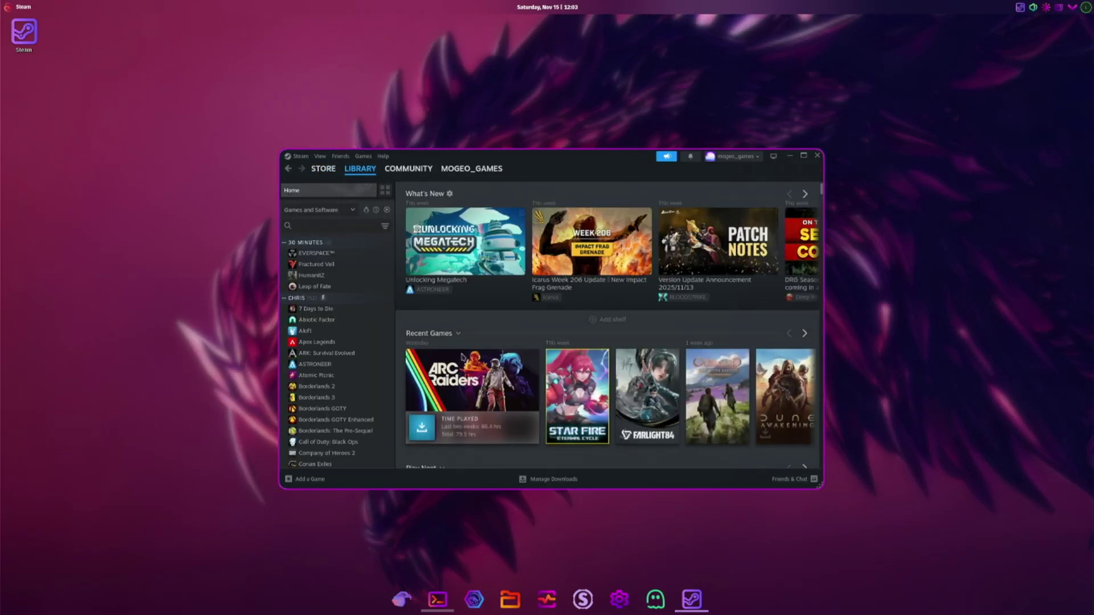
pyautogui.click(582, 406)
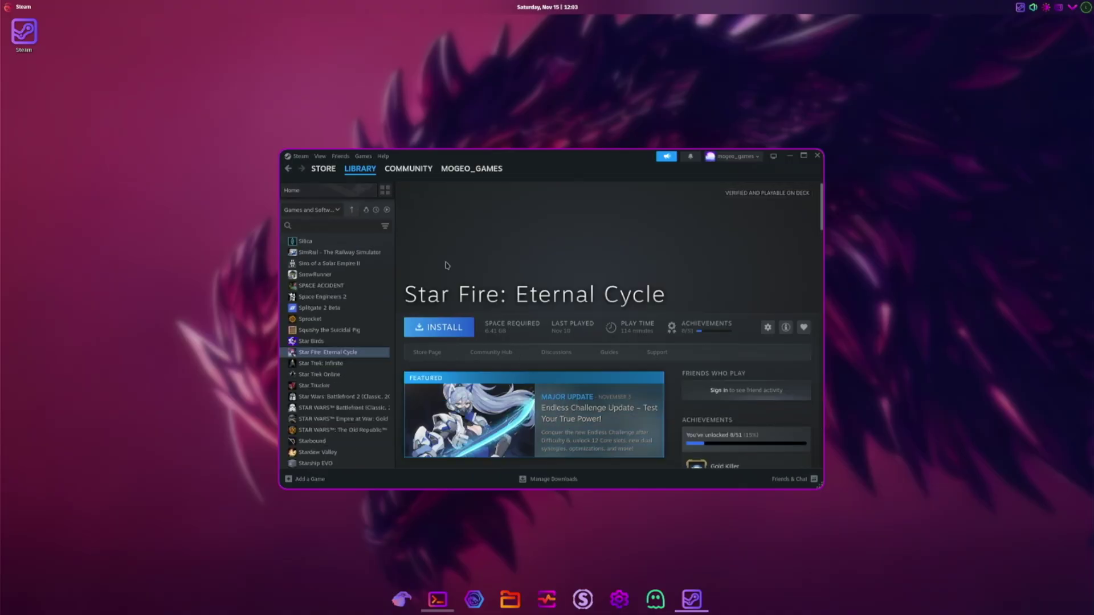
pyautogui.click(326, 170)
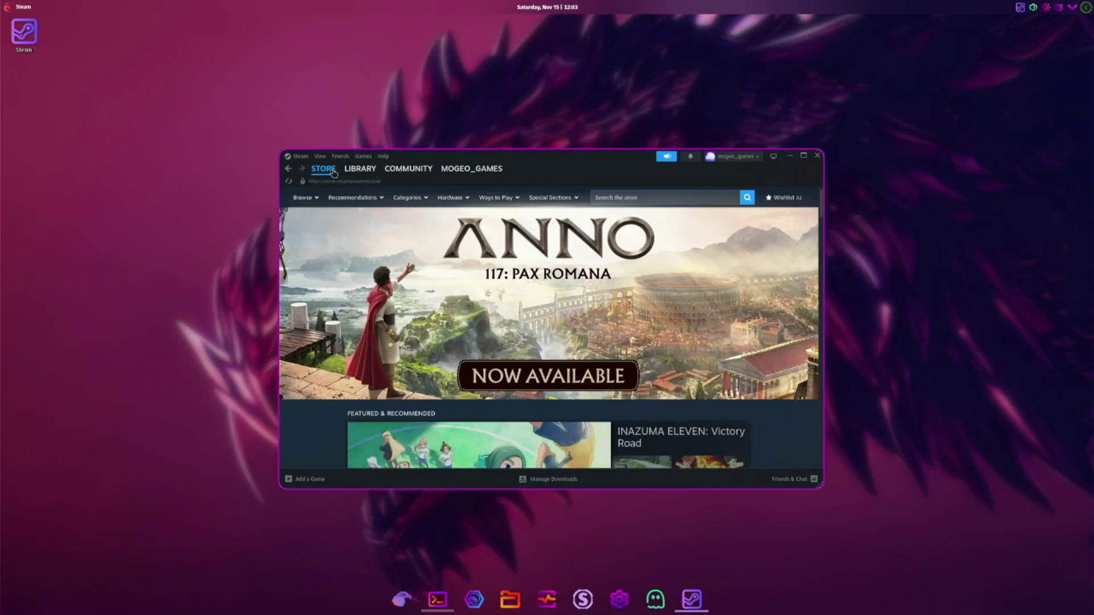
pyautogui.click(353, 172)
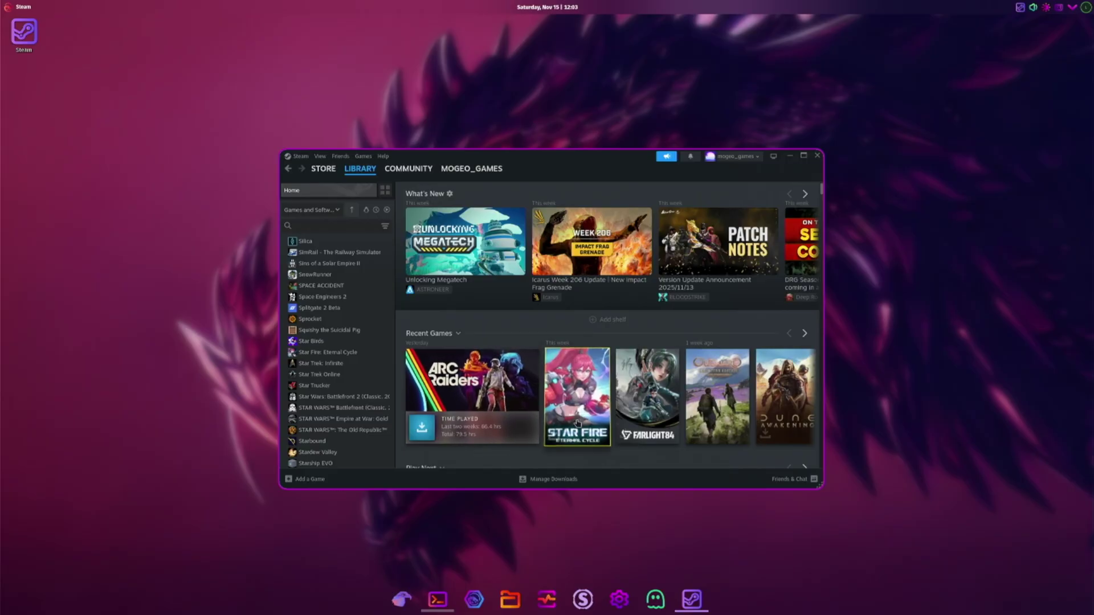
pyautogui.click(590, 392)
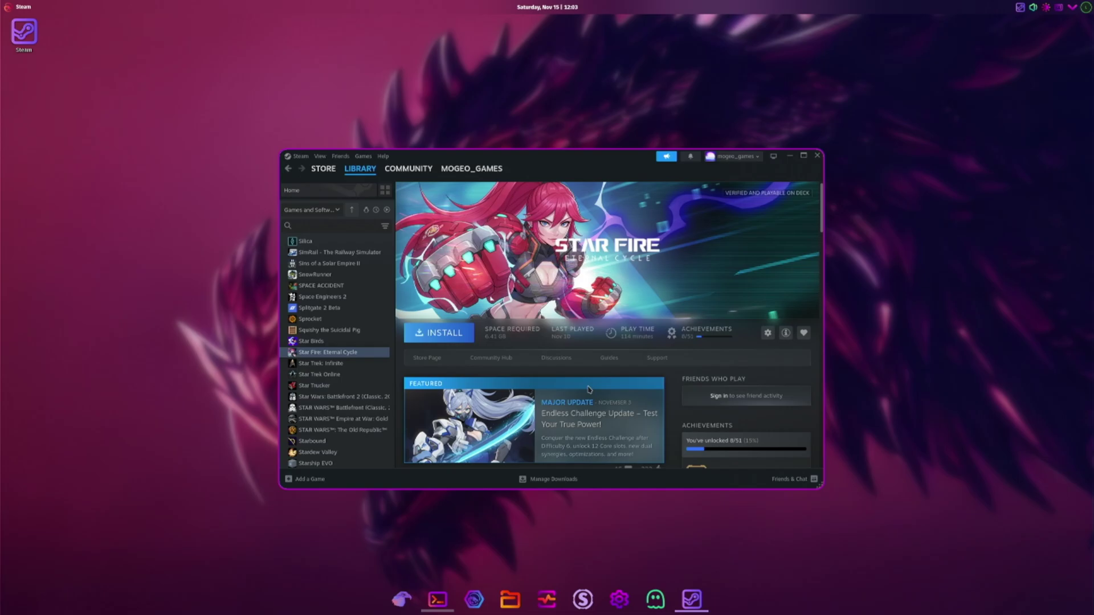
pyautogui.click(456, 337)
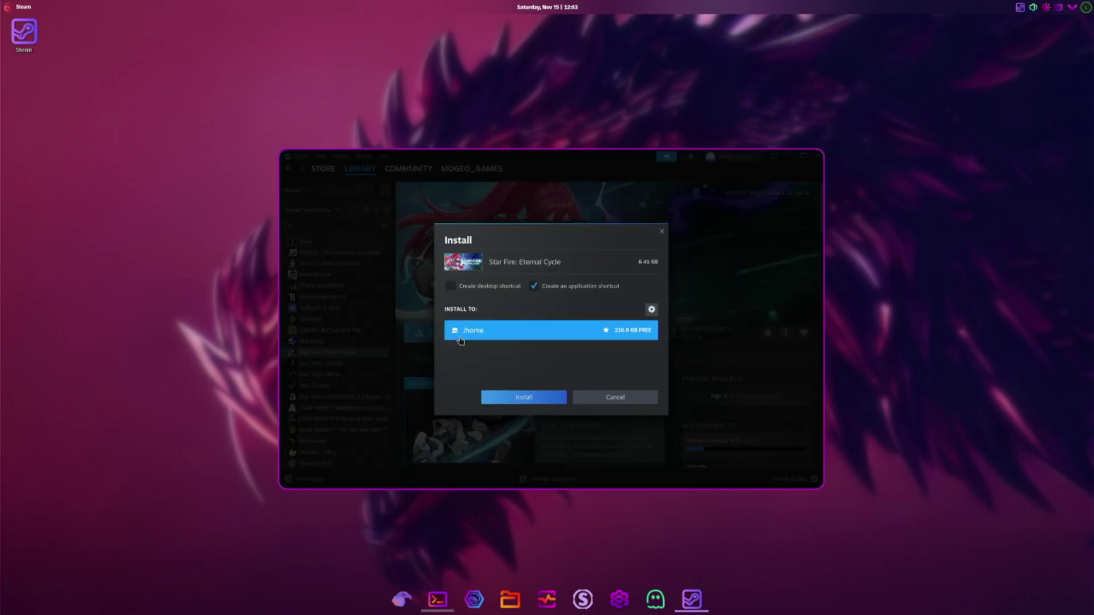
# Step: Install the 6.41 GB Star Fire: Eternal Cycle to /home
pyautogui.click(534, 397)
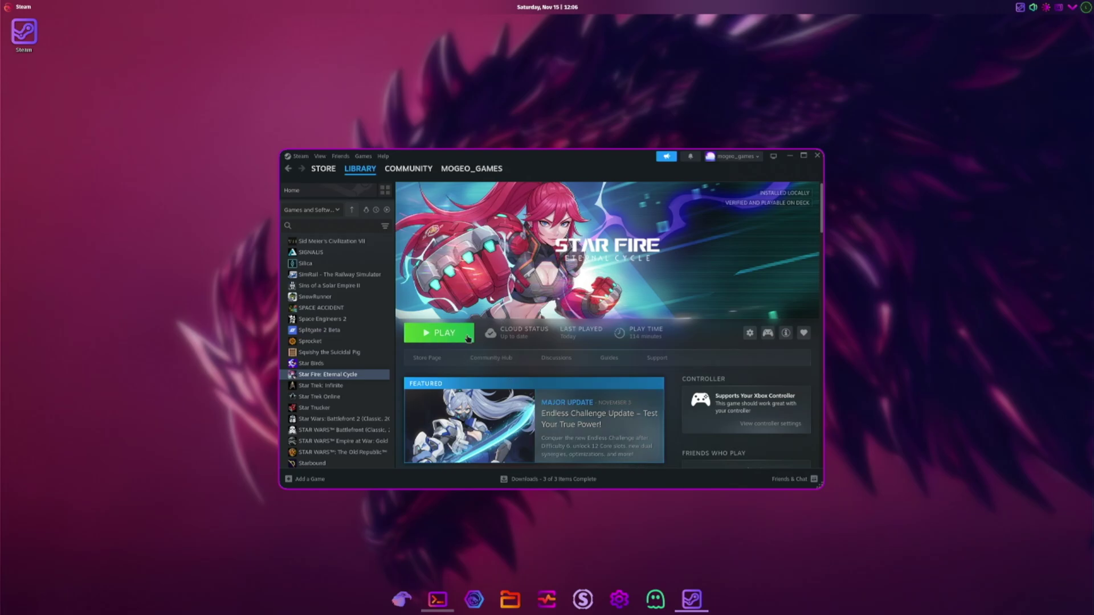
# Step: Launch Star Fire: Eternal Cycle from its Steam page to reach the title menu
pyautogui.click(449, 337)
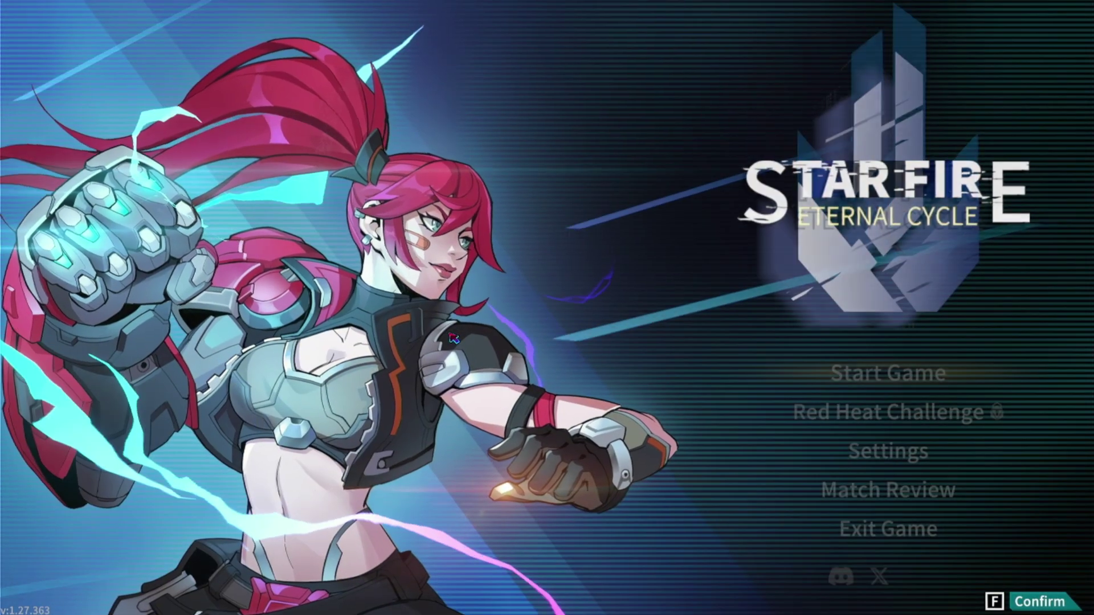
# Step: Start Star Fire: Eternal Cycle from the main menu and pick the Save 1 slot
pyautogui.press('Down')
pyautogui.press('Up')
pyautogui.press('Return')
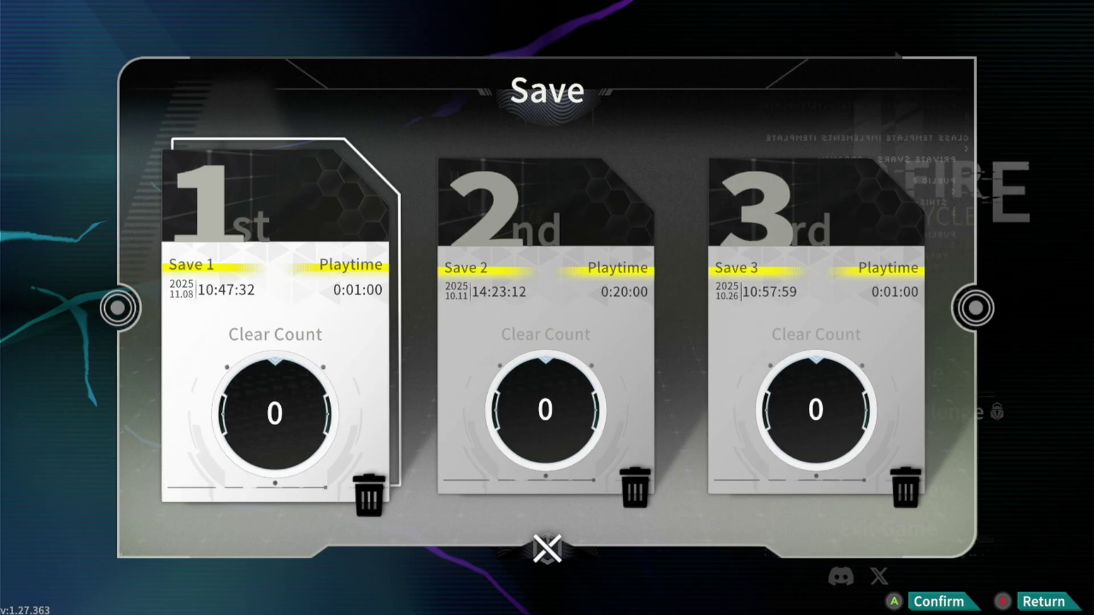
pyautogui.press('Right')
pyautogui.press('Left')
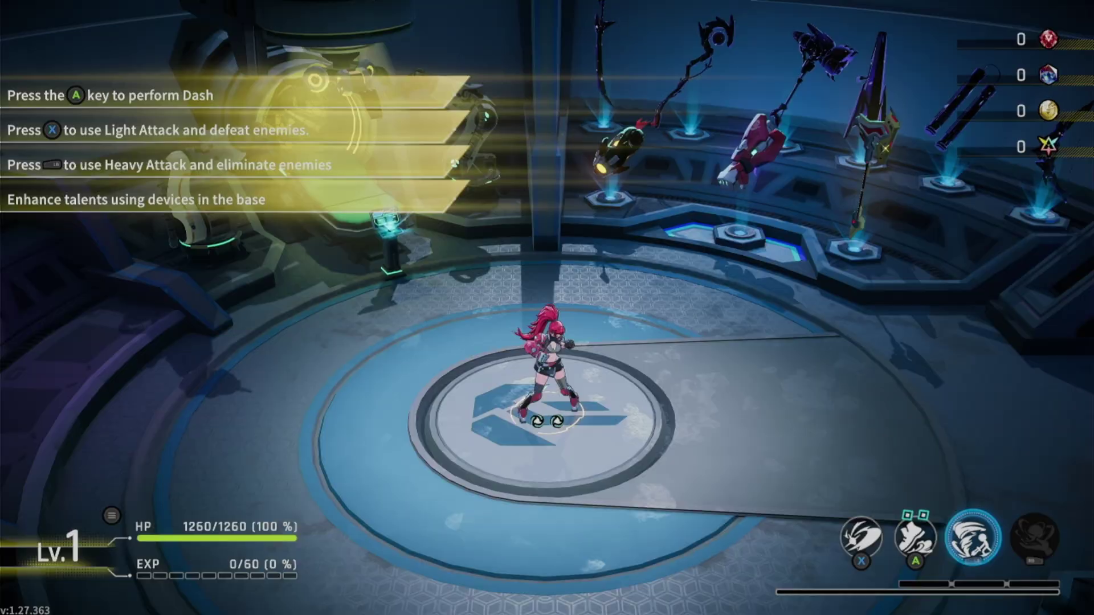
# Step: Run around the base past the talent device and weapon racks, then show the gauntlet's attributes (base damage 90)
pyautogui.press('a')
pyautogui.press('d')
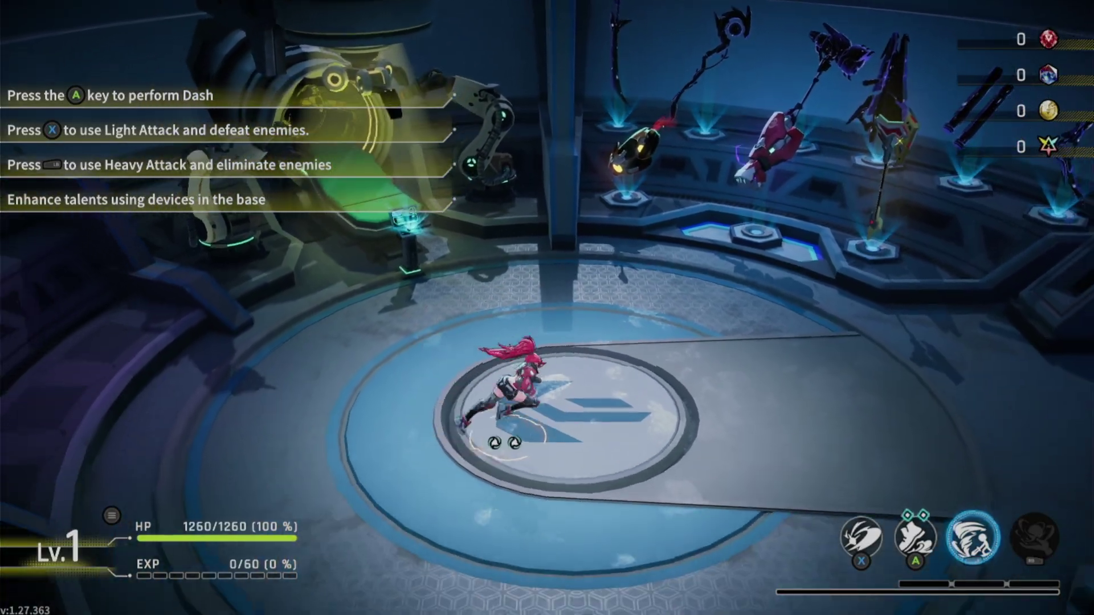
pyautogui.press('s')
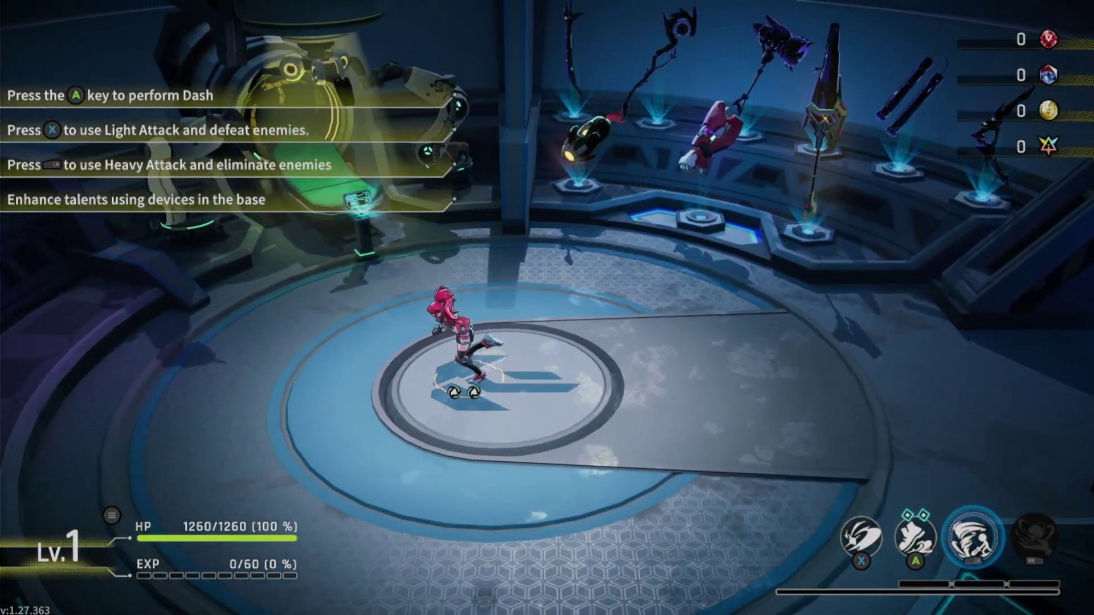
pyautogui.press('a')
pyautogui.press('s')
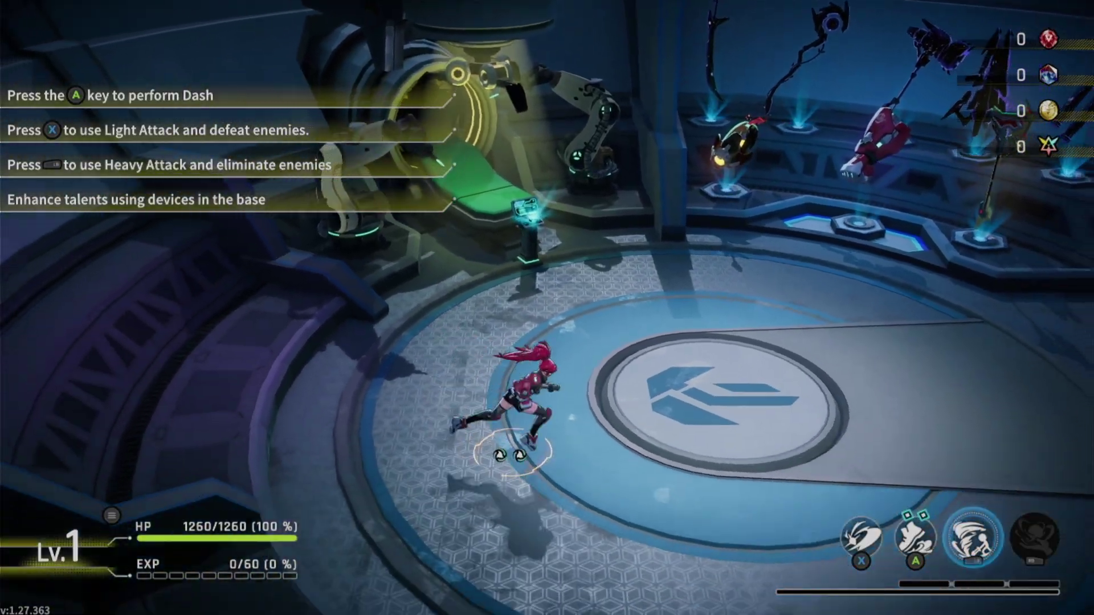
pyautogui.press('w')
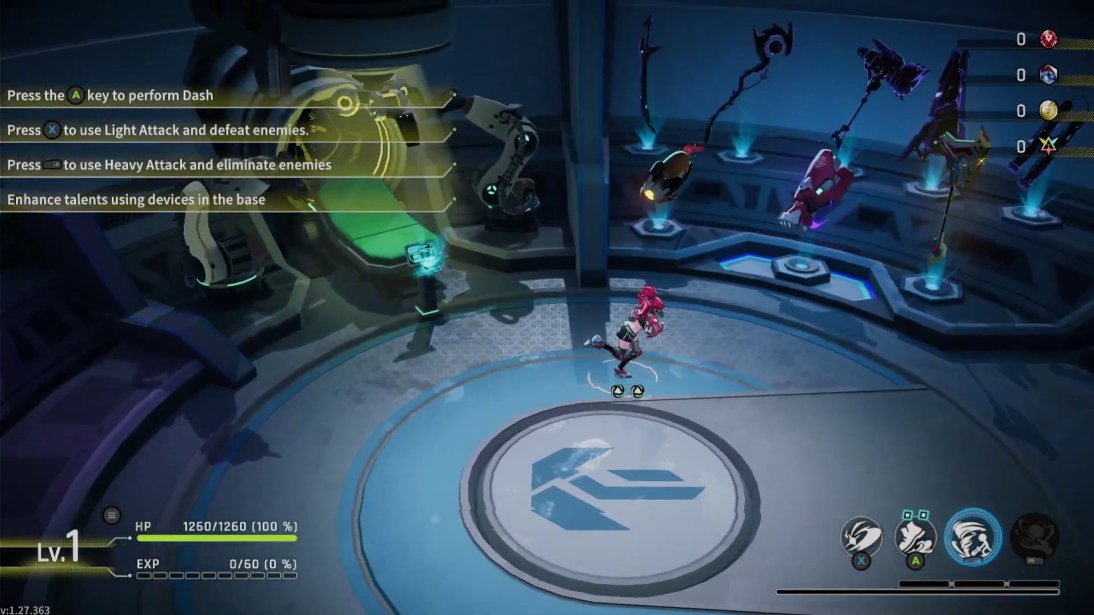
pyautogui.press('s')
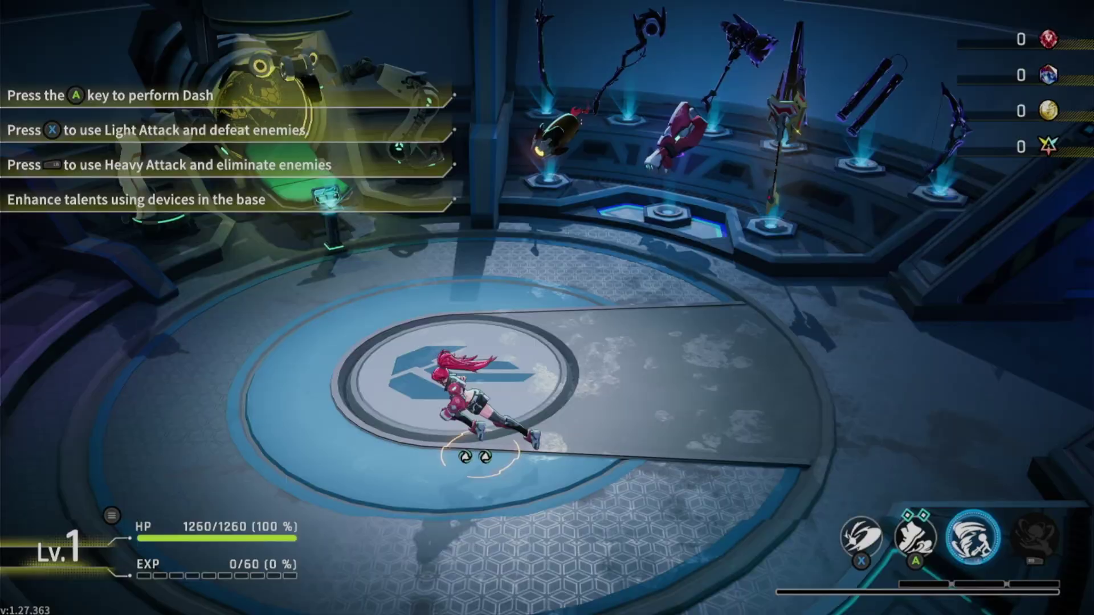
pyautogui.press('Tab')
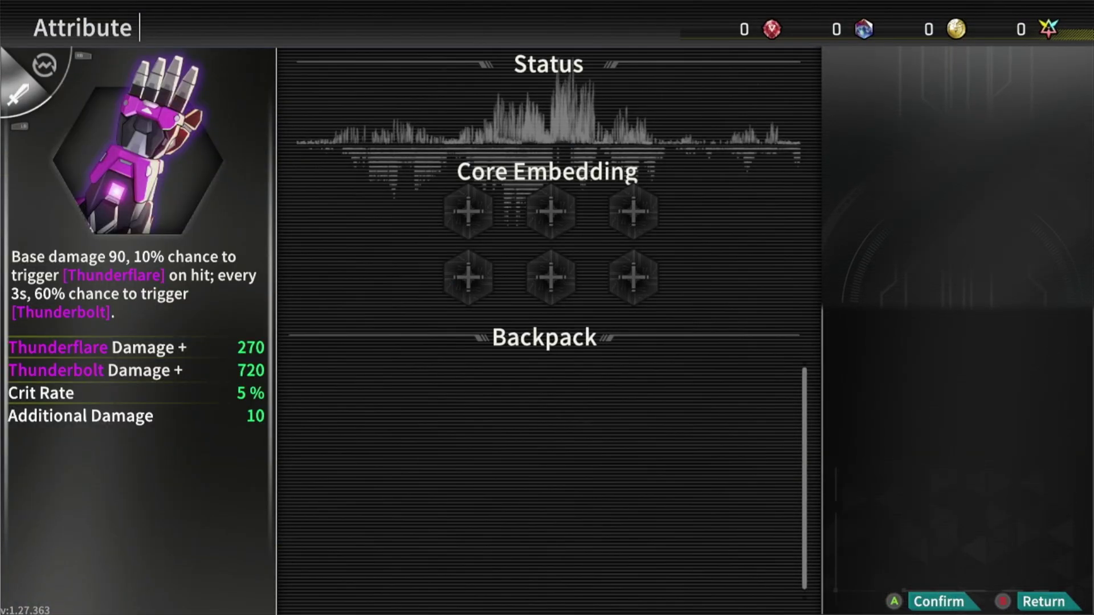
# Step: Pause the game and browse the Video and Other settings tabs
pyautogui.press('Escape')
pyautogui.press('Escape')
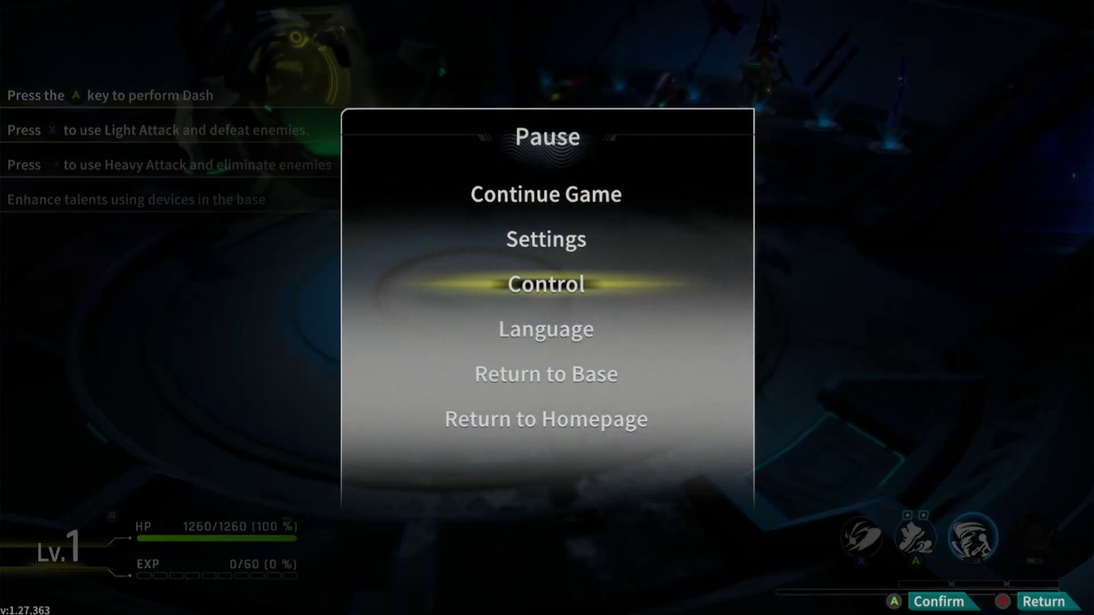
pyautogui.press('Up')
pyautogui.press('Return')
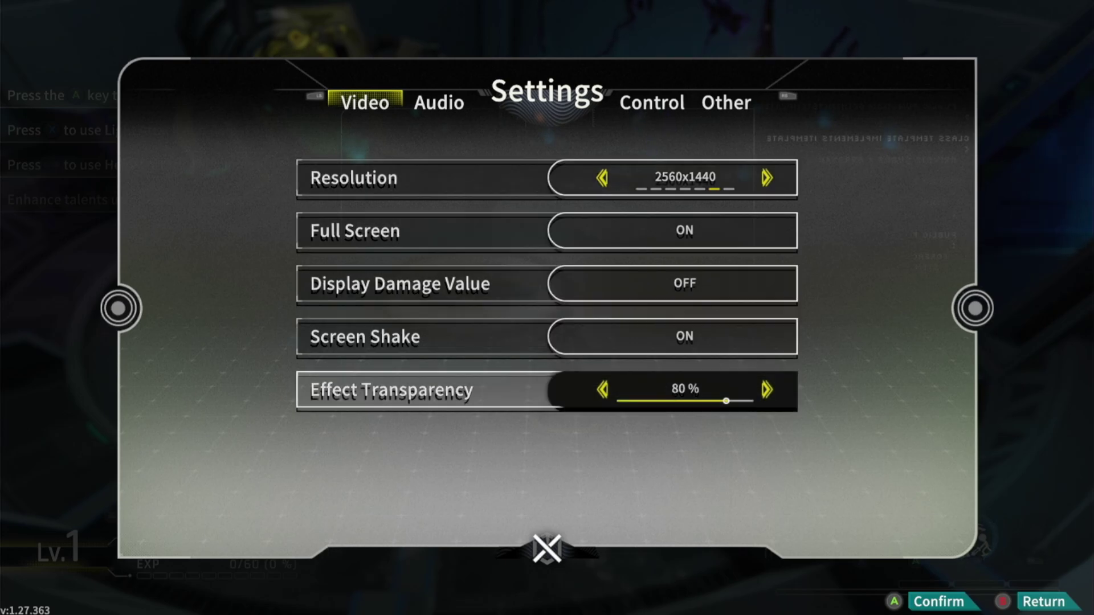
pyautogui.press('e')
pyautogui.press('e')
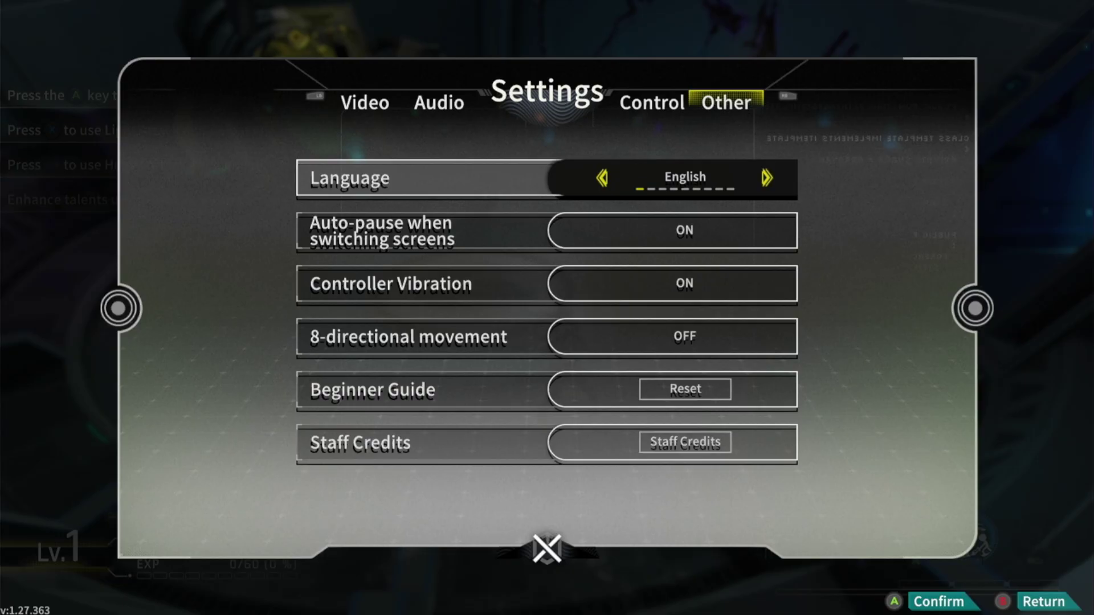
pyautogui.press('Down')
pyautogui.press('Down')
pyautogui.press('Down')
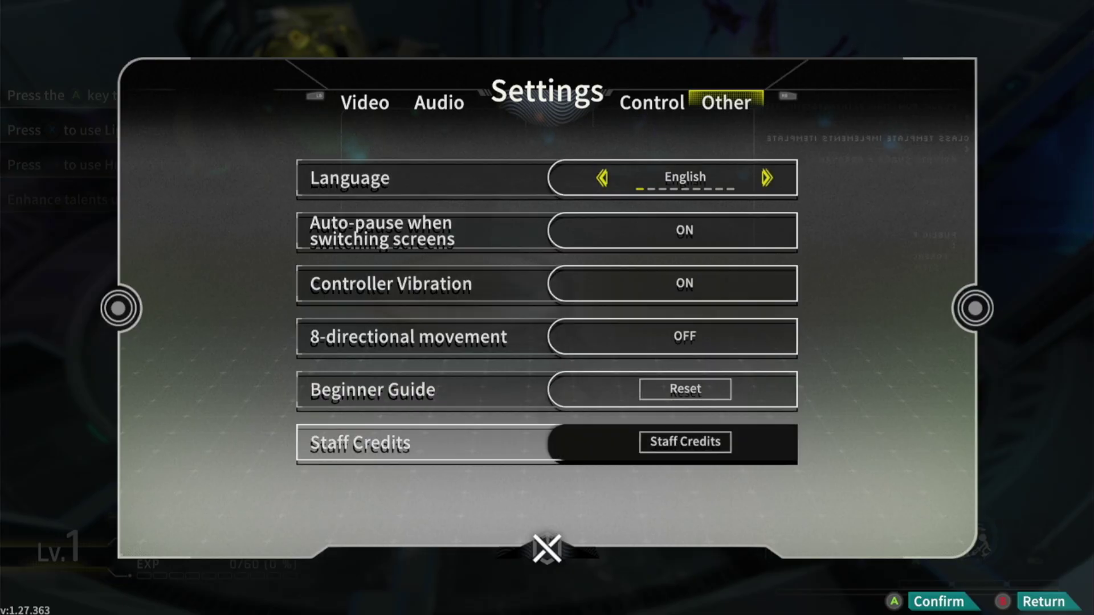
pyautogui.press('Escape')
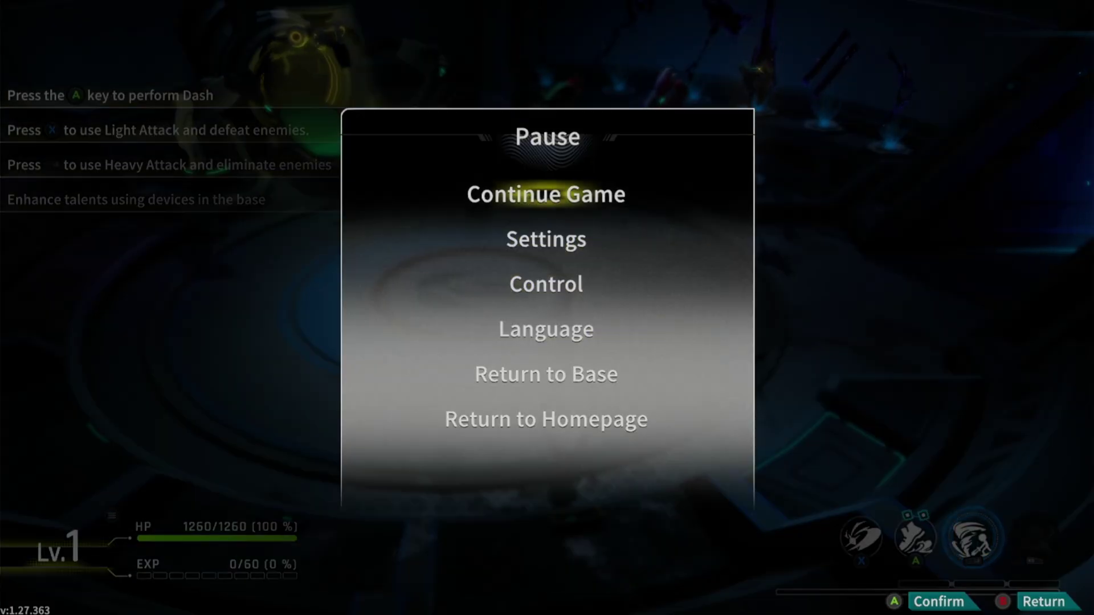
# Step: Resume play and run around the base floor toward the weapon-rack ledge
pyautogui.press('Return')
pyautogui.press('d')
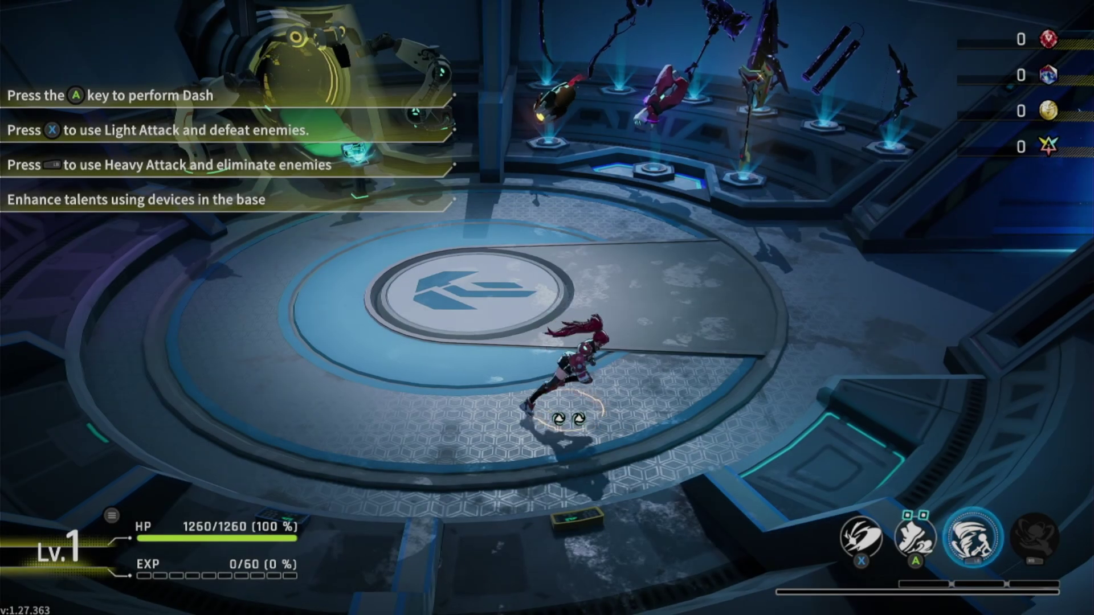
pyautogui.press('w')
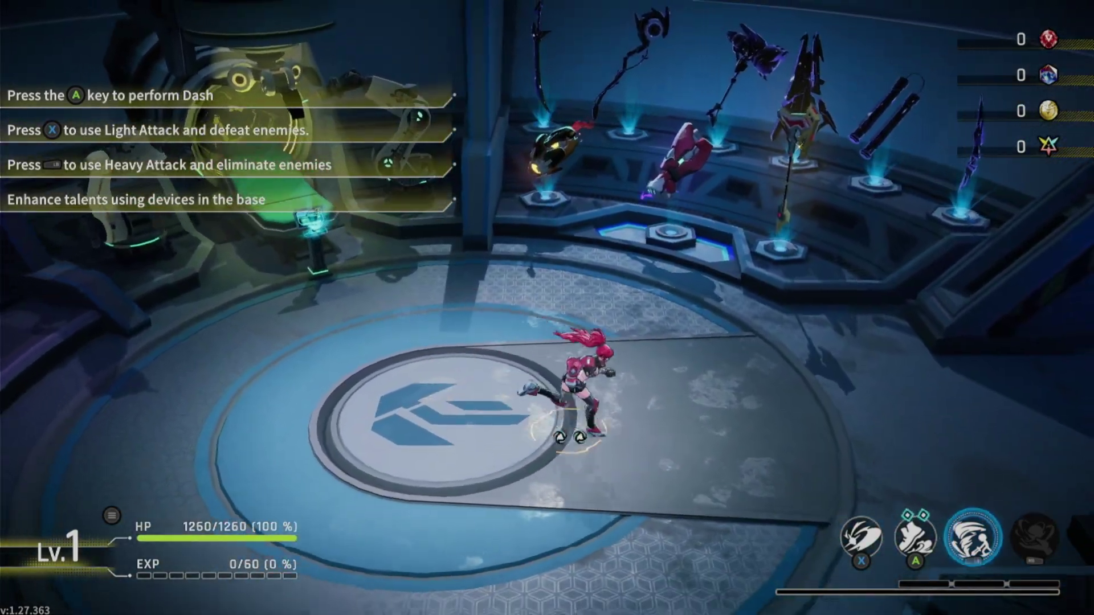
pyautogui.press('a')
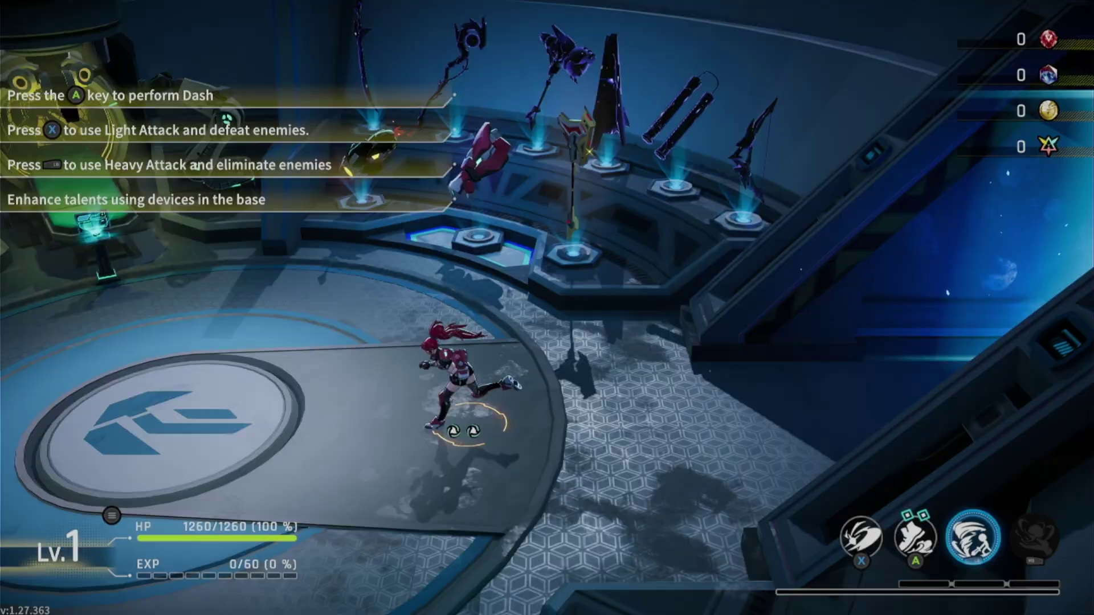
pyautogui.press('d')
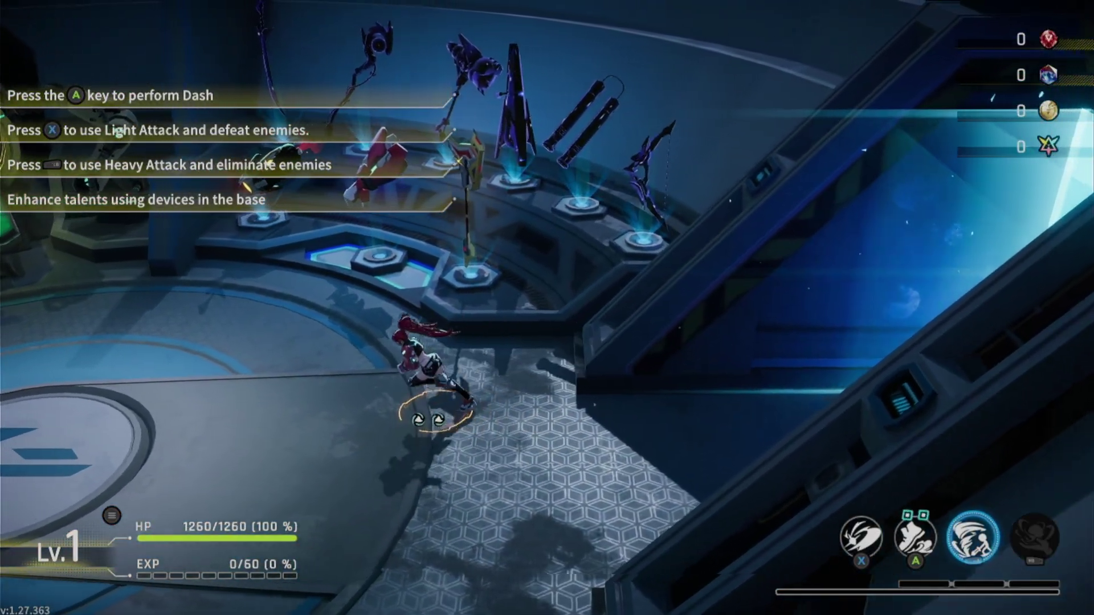
pyautogui.press('d')
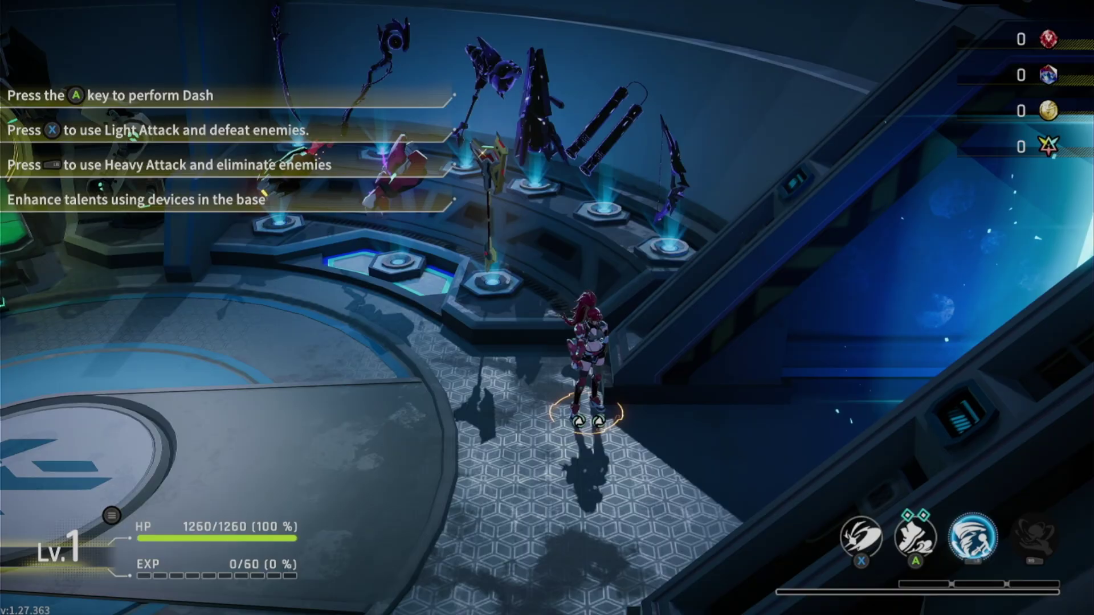
# Step: Pause and choose Return to Homepage from the pause menu
pyautogui.press('Escape')
pyautogui.press('Down')
pyautogui.press('Down')
pyautogui.press('Down')
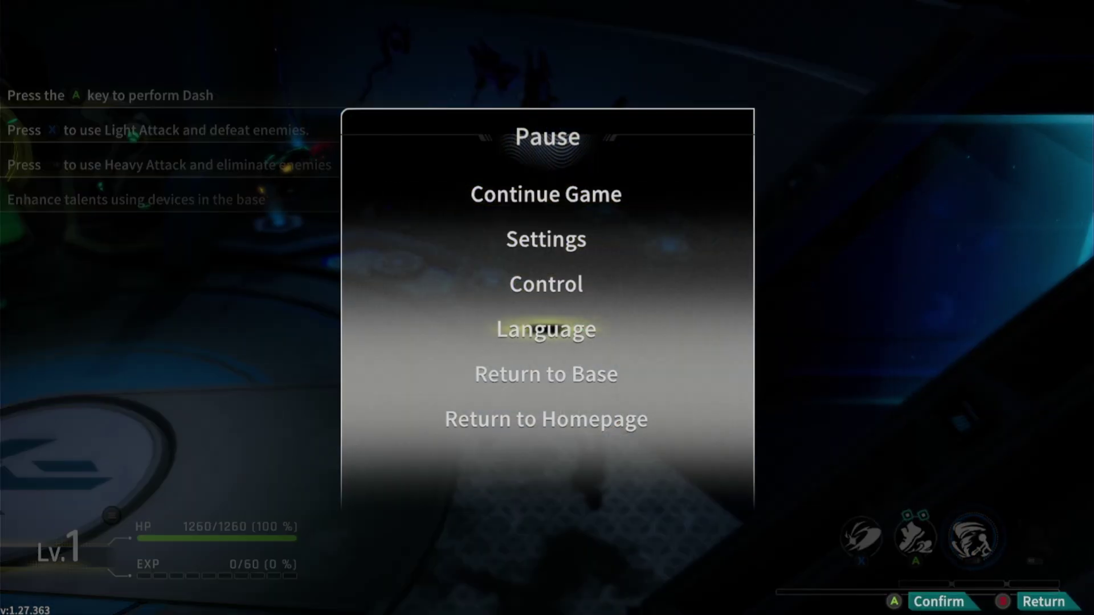
pyautogui.press('Down')
pyautogui.press('Down')
pyautogui.press('Return')
pyautogui.press('Escape')
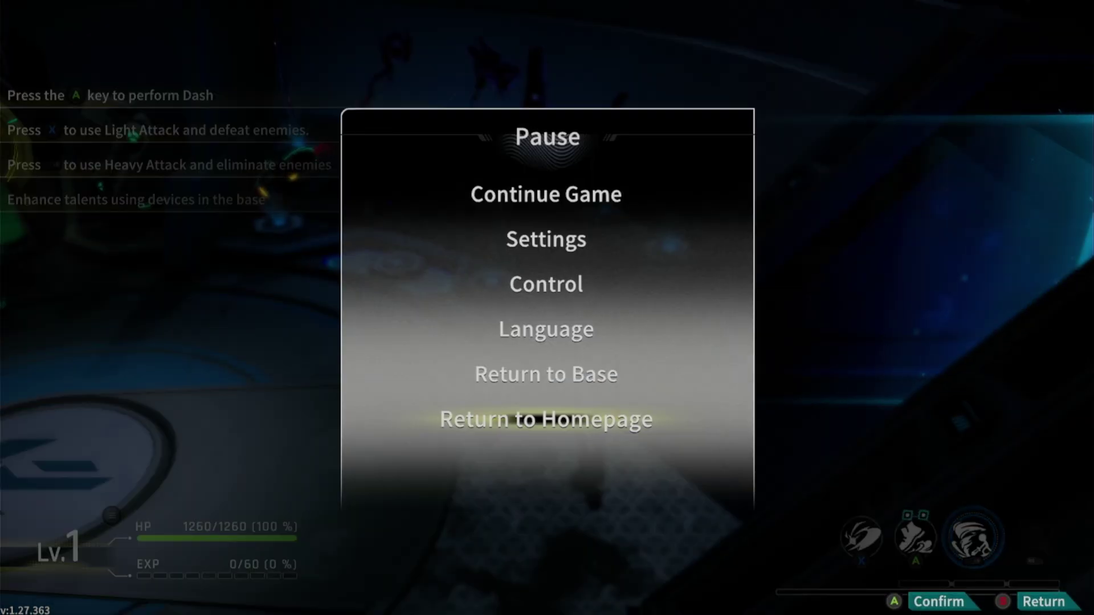
pyautogui.press('Return')
pyautogui.press('Return')
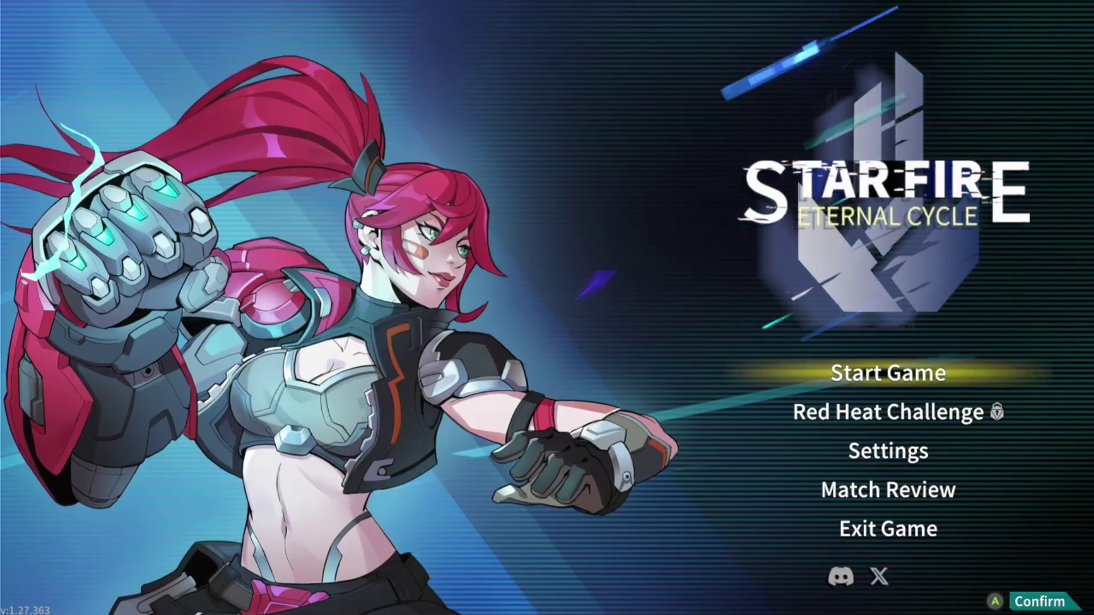
# Step: Confirm leaving to the title screen, then interrupt the Steam session in Konsole with Ctrl+C
pyautogui.press('Down')
pyautogui.press('Down')
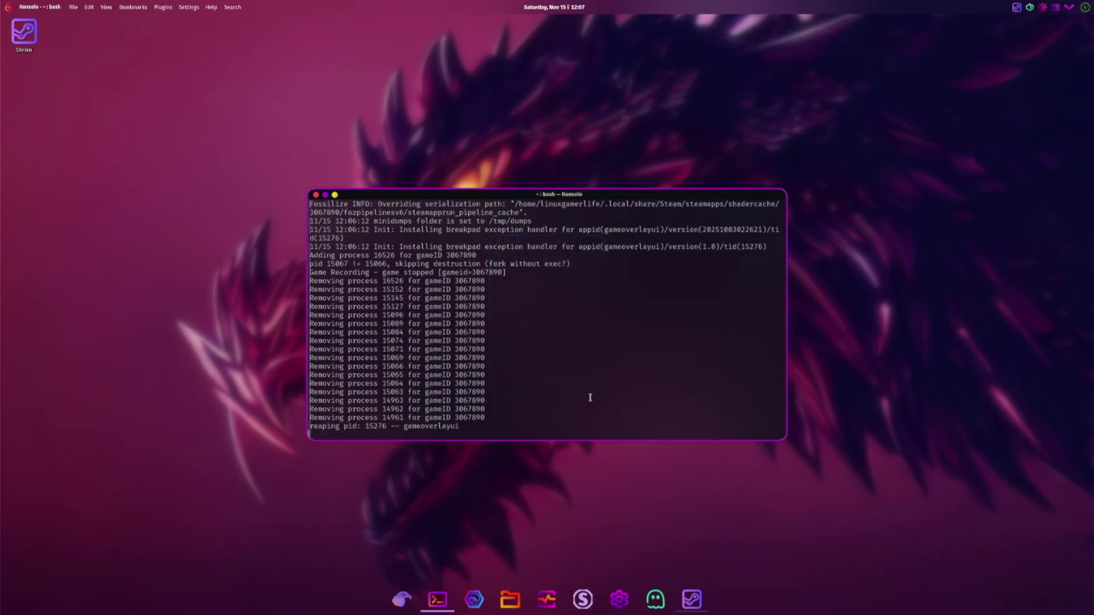
pyautogui.hotkey('ctrl', 'c')
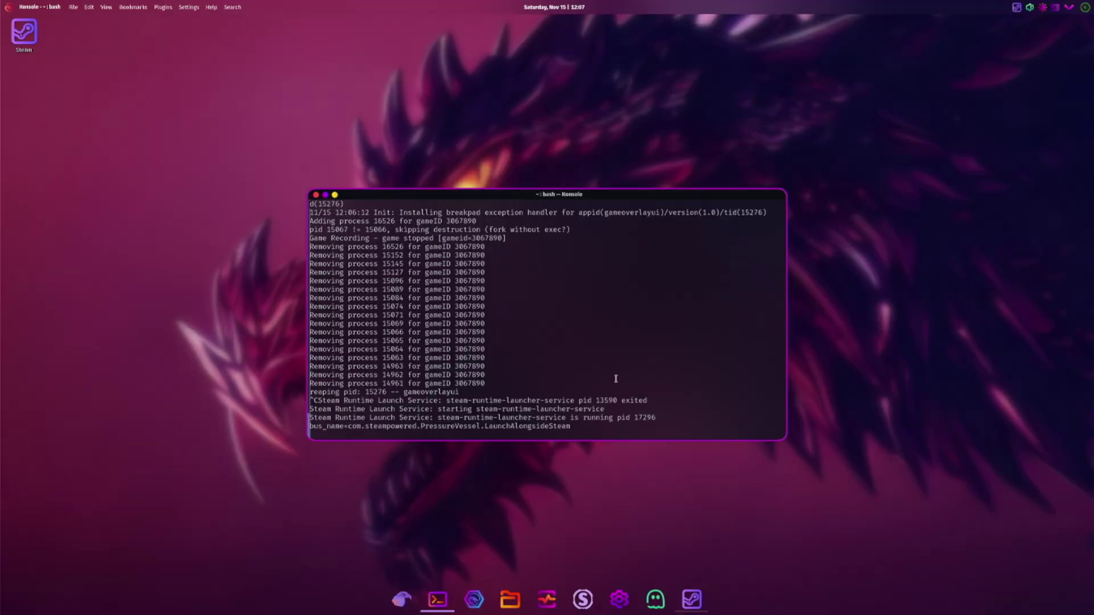
# Step: Exit Steam from its tray icon, reposition Konsole, and bring up the top panel's context menu
pyautogui.click(1019, 11)
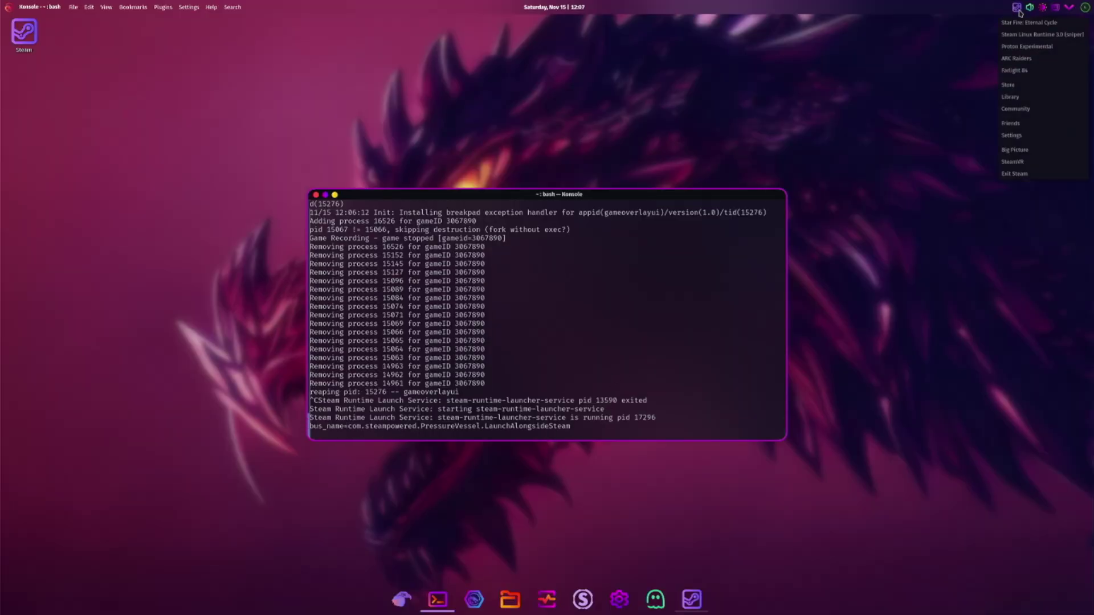
pyautogui.click(1028, 175)
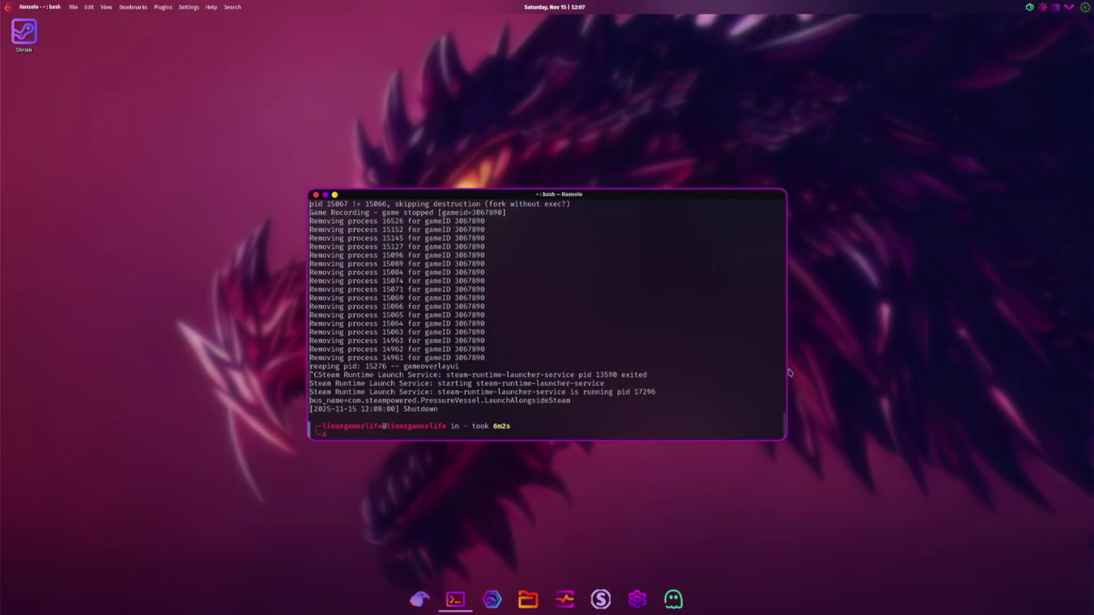
pyautogui.moveTo(618, 199); pyautogui.dragTo(688, 140)
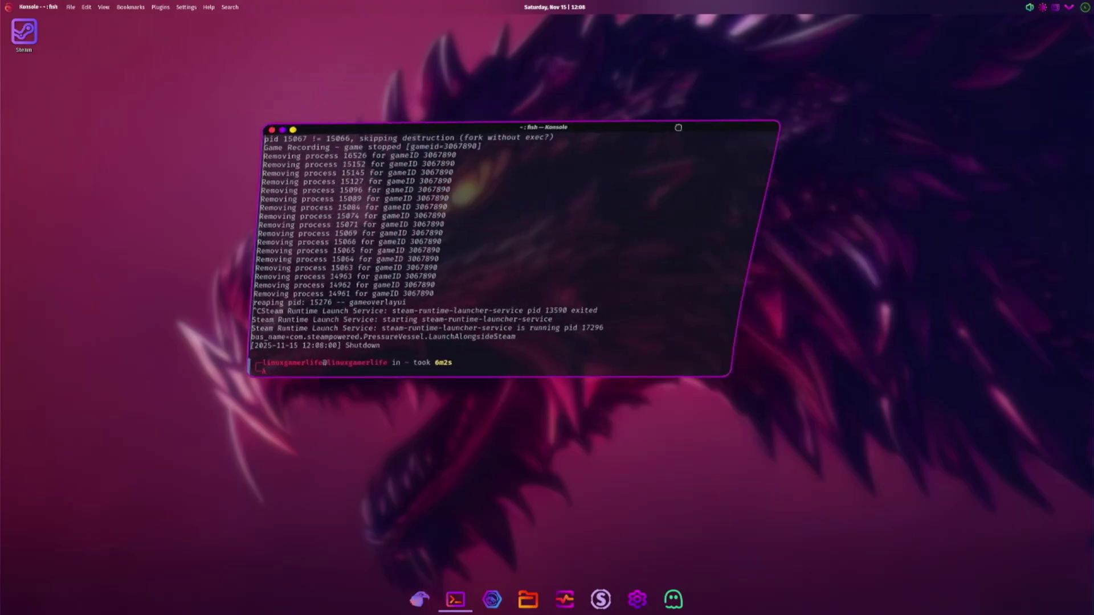
pyautogui.rightClick(356, 8)
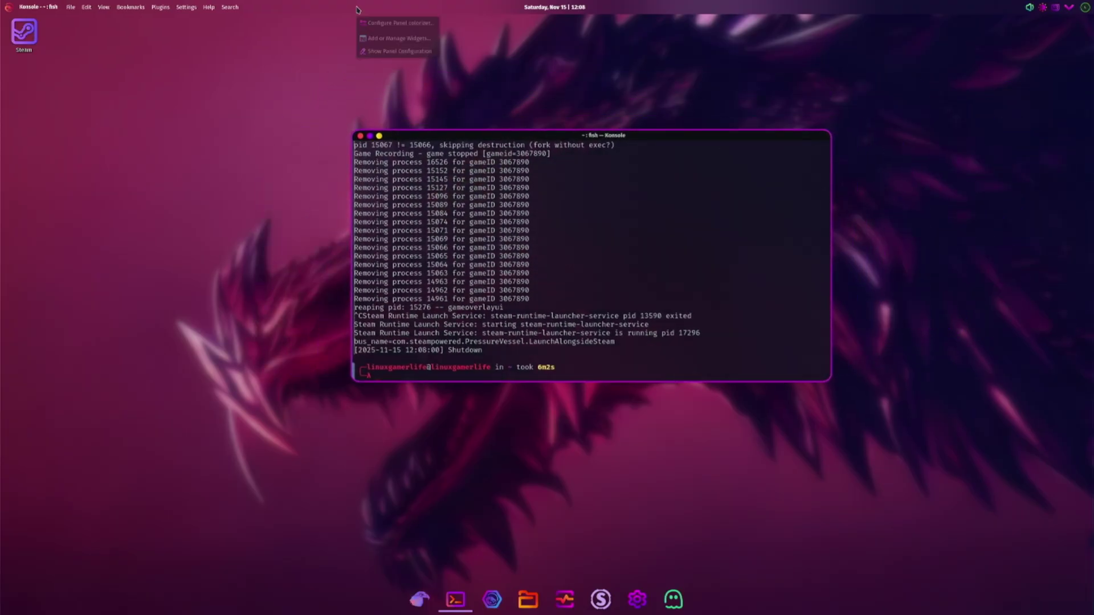
# Step: Choose Show Panel Configuration so the top panel enters Edit Mode
pyautogui.click(420, 54)
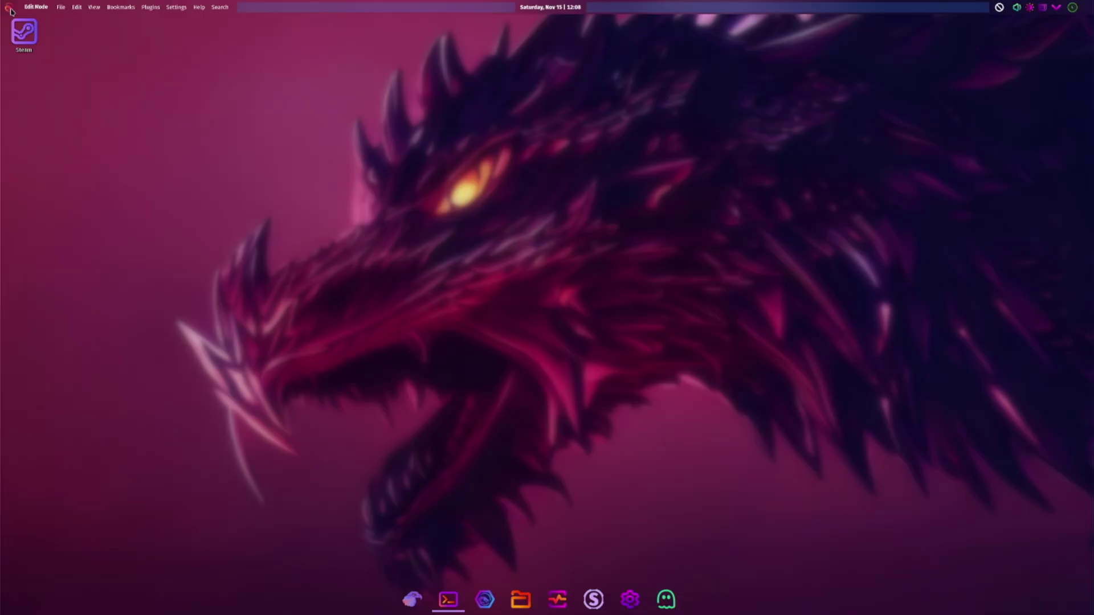